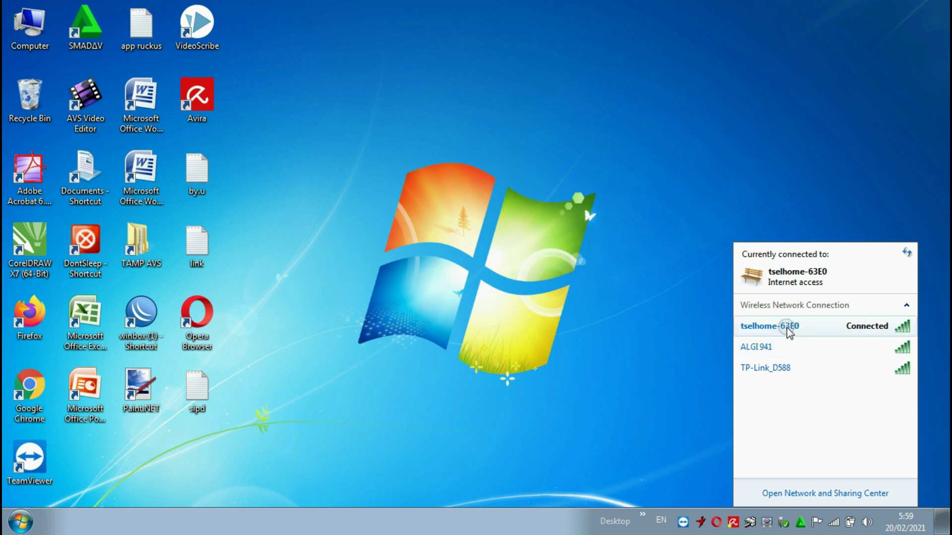
- Check the connection details of the tselhome-63E0 wireless network in the tray list
{"action": "mouse_move", "coordinate": [823, 331]}
- Launch Chrome and load the Huawei router admin page at 192.168.8.1
{"action": "left_click", "coordinate": [470, 314]}
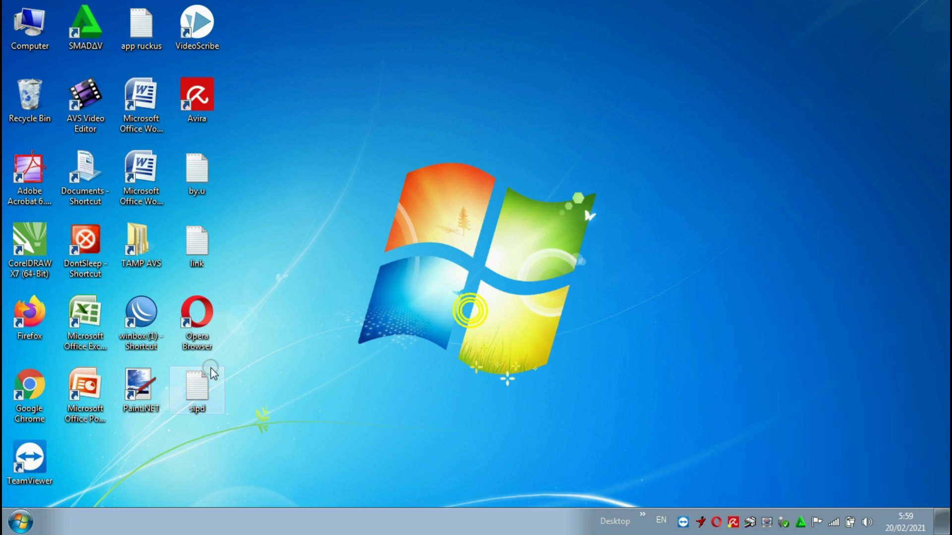
{"action": "double_click", "coordinate": [31, 386]}
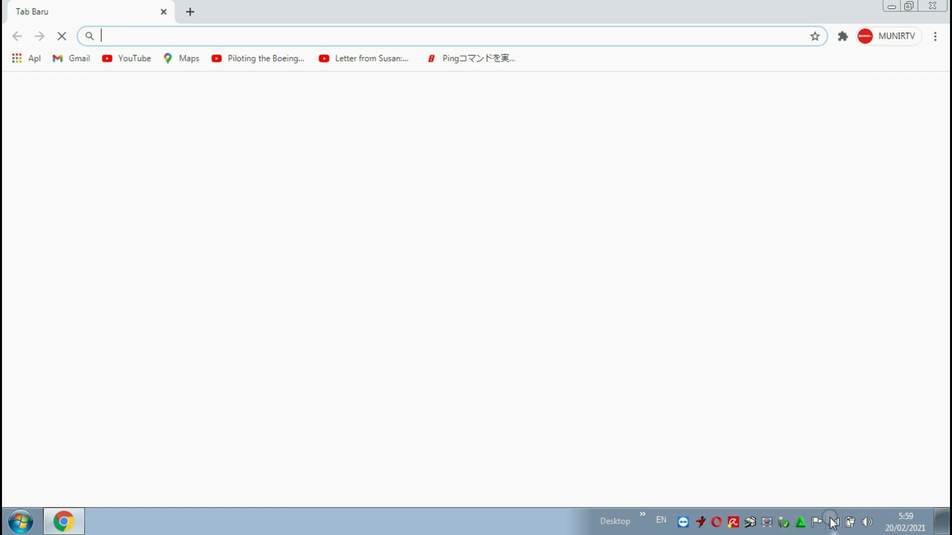
{"action": "left_click", "coordinate": [833, 521]}
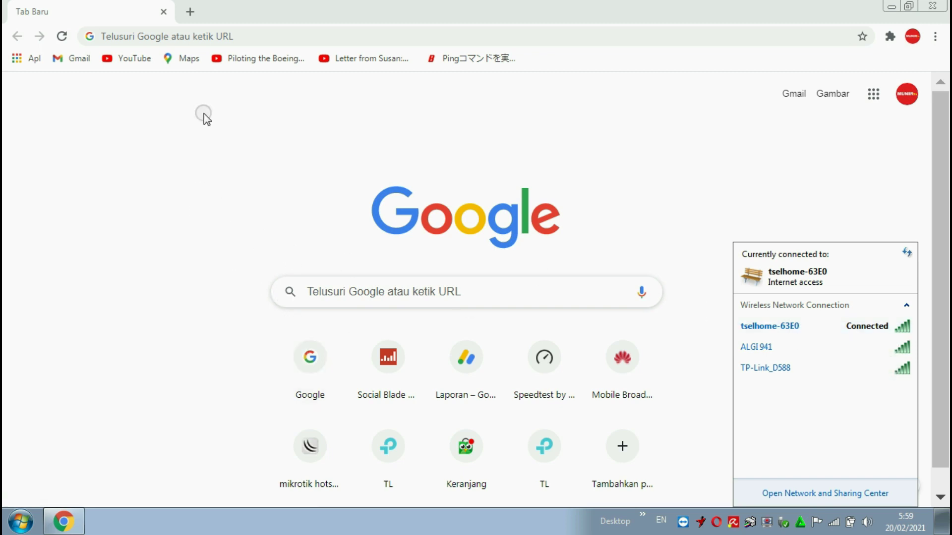
{"action": "left_click", "coordinate": [187, 36]}
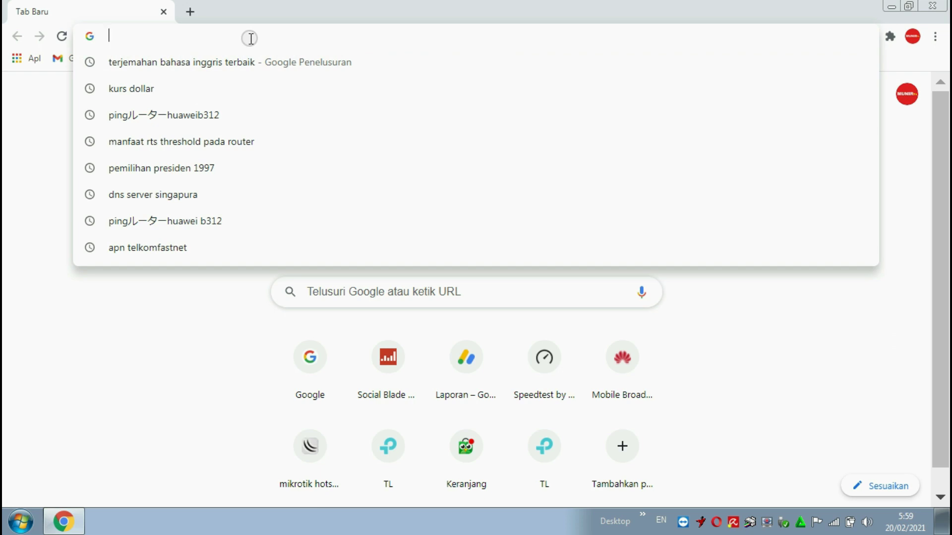
{"action": "type", "text": "192.1"}
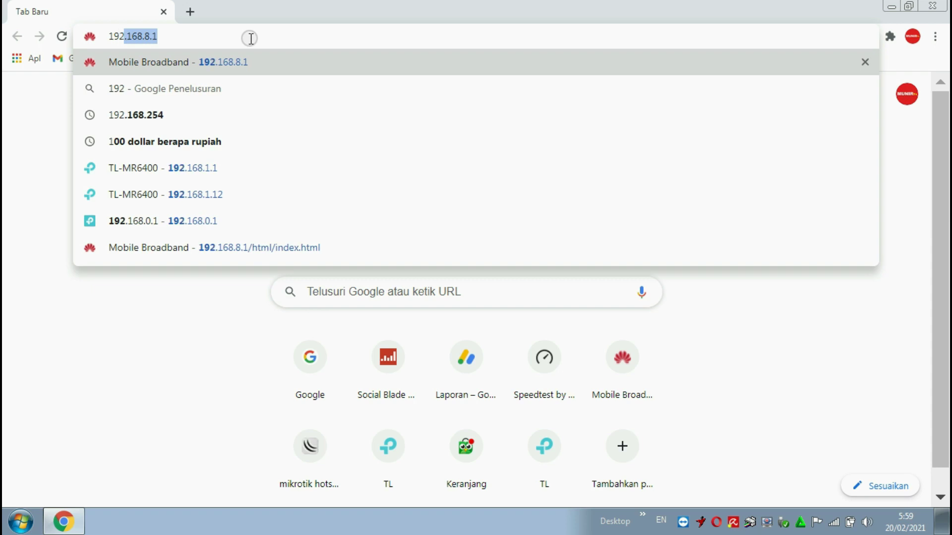
{"action": "type", "text": "68"}
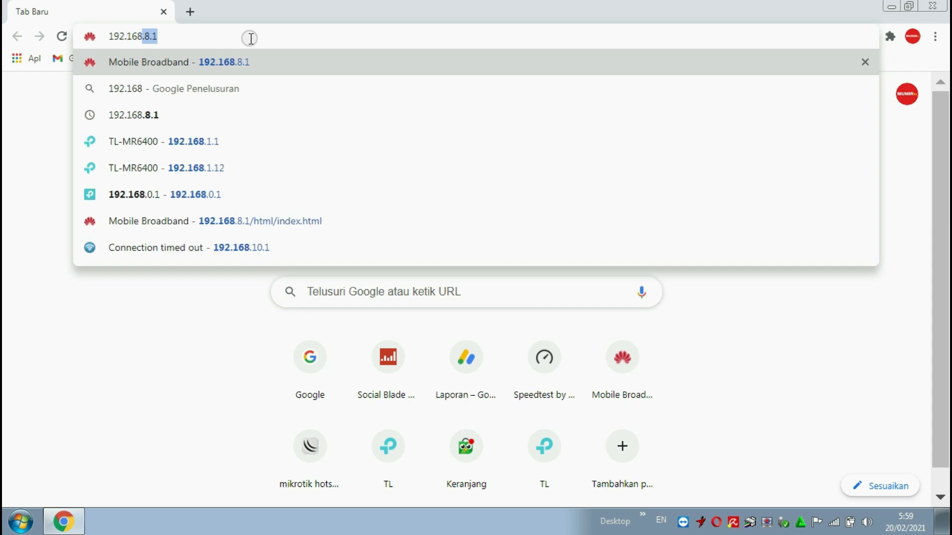
{"action": "type", "text": ".8.1"}
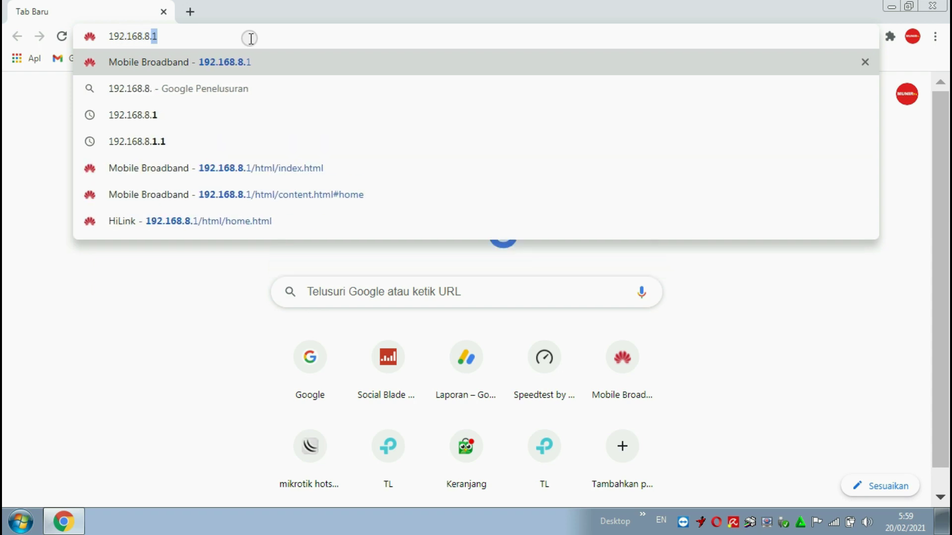
{"action": "key", "text": "Return"}
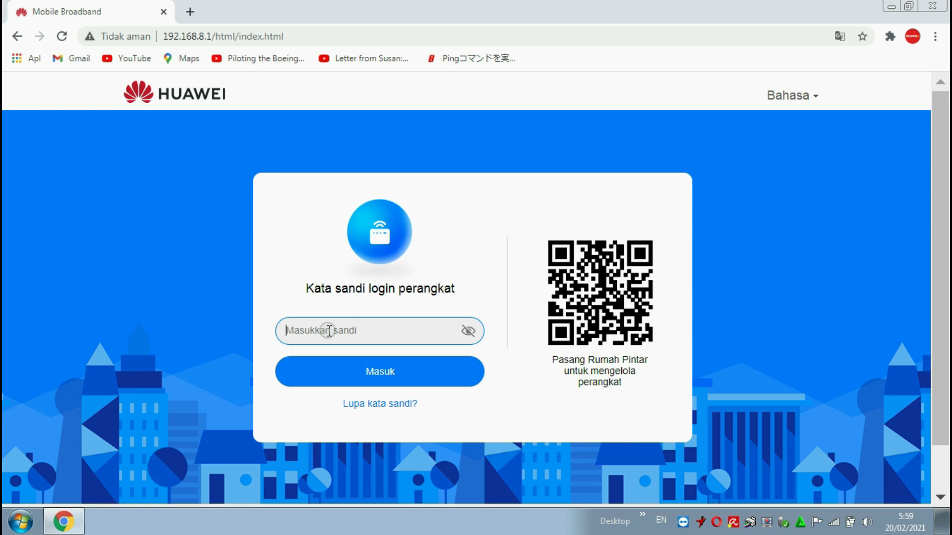
- Sign in to the Huawei router admin with the device password and go to network settings
{"action": "type", "text": "ad"}
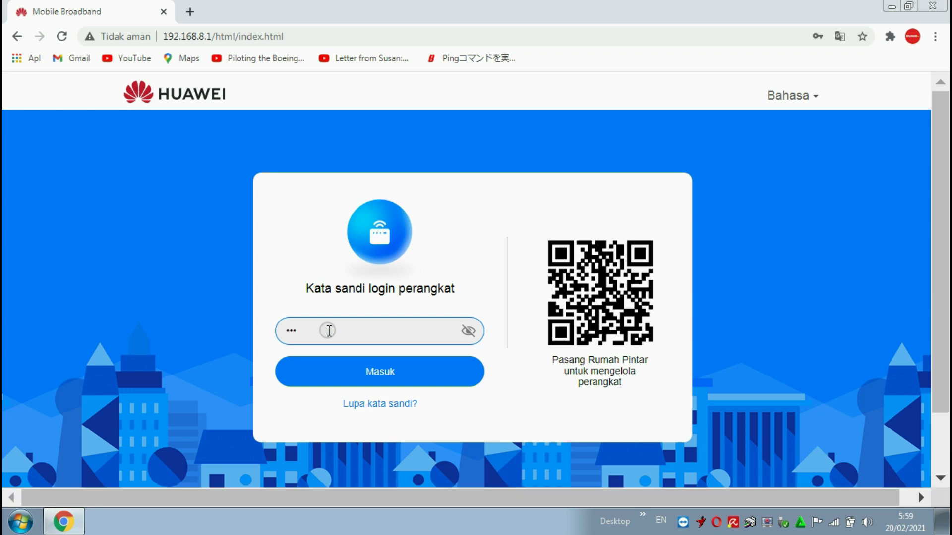
{"action": "key", "text": "BackSpace"}
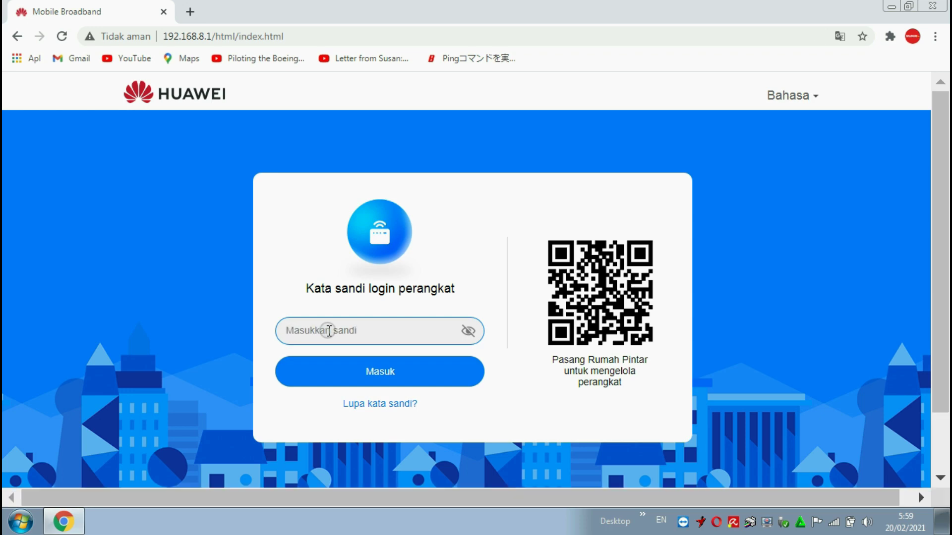
{"action": "type", "text": "ad"}
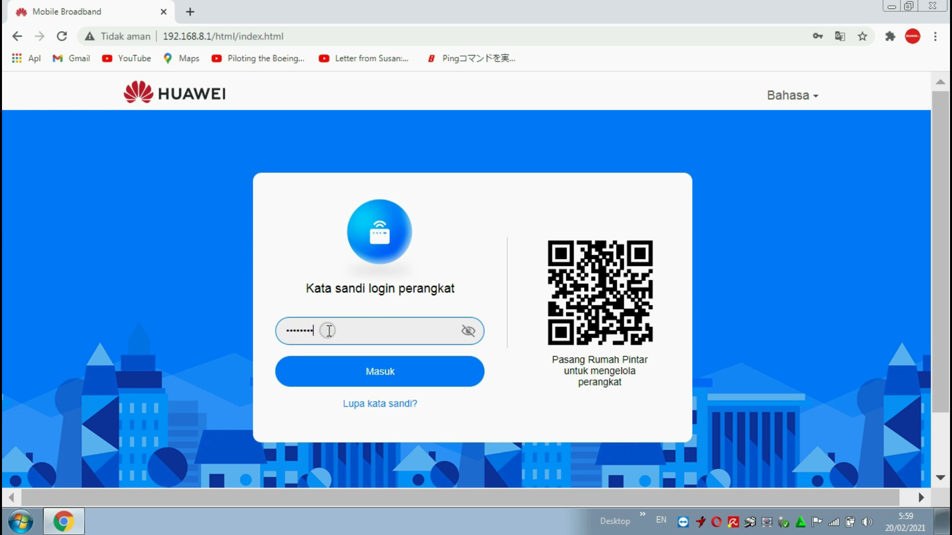
{"action": "left_click", "coordinate": [367, 374]}
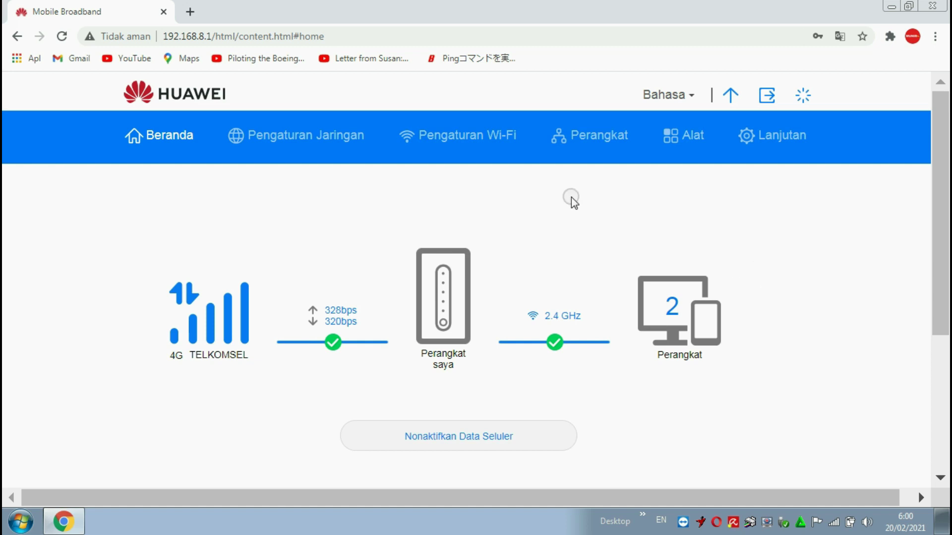
{"action": "left_click", "coordinate": [335, 145]}
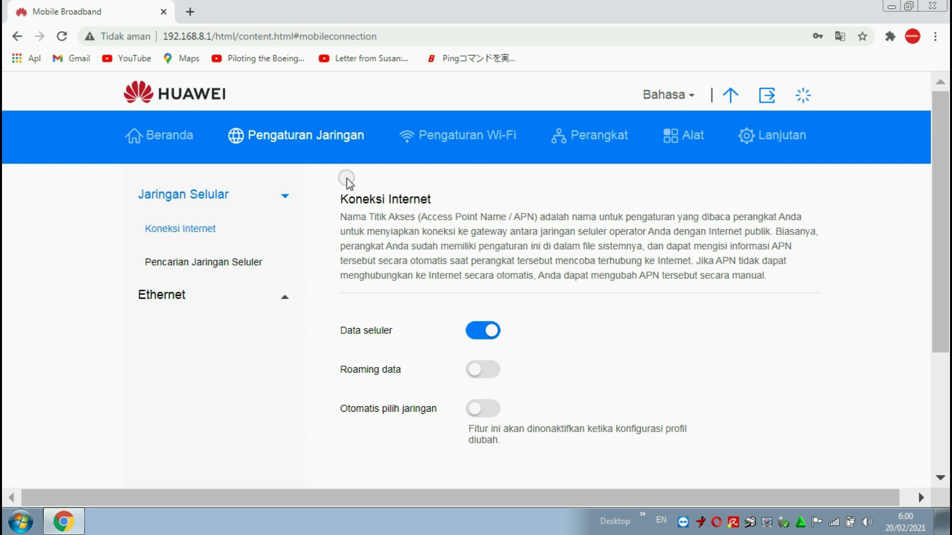
- Review the Koneksi Internet page, starting and cancelling a new APN profile
{"action": "scroll", "coordinate": [347, 179], "scroll_direction": "down", "scroll_amount": 1}
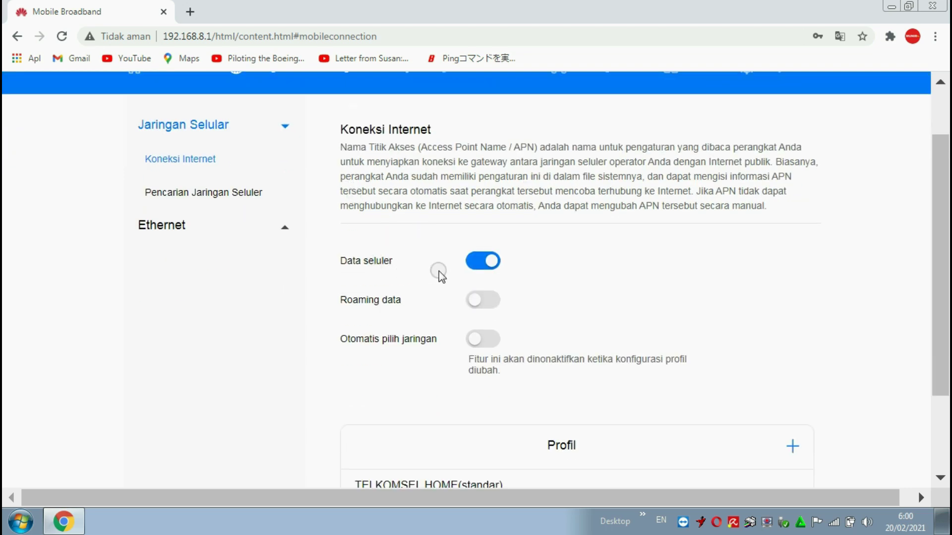
{"action": "scroll", "coordinate": [575, 347], "scroll_direction": "down", "scroll_amount": 2}
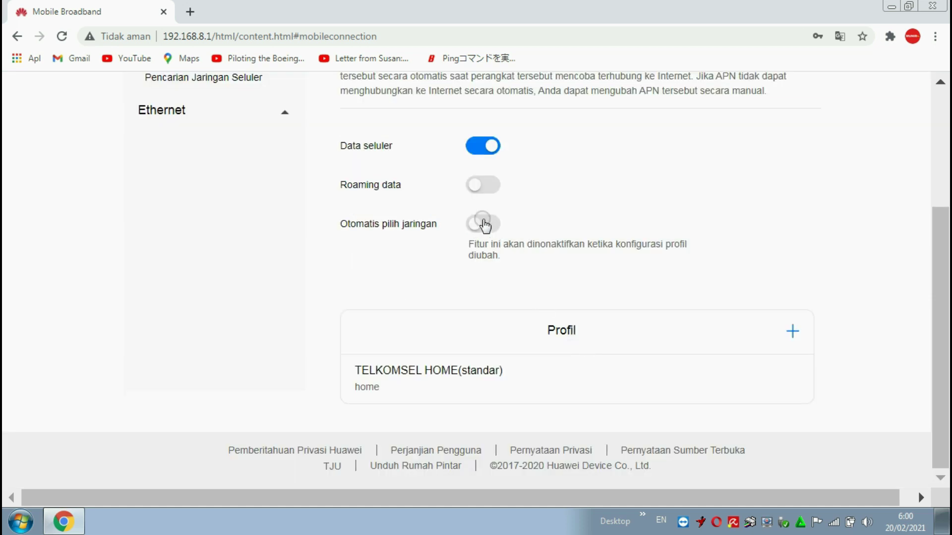
{"action": "left_click", "coordinate": [791, 330]}
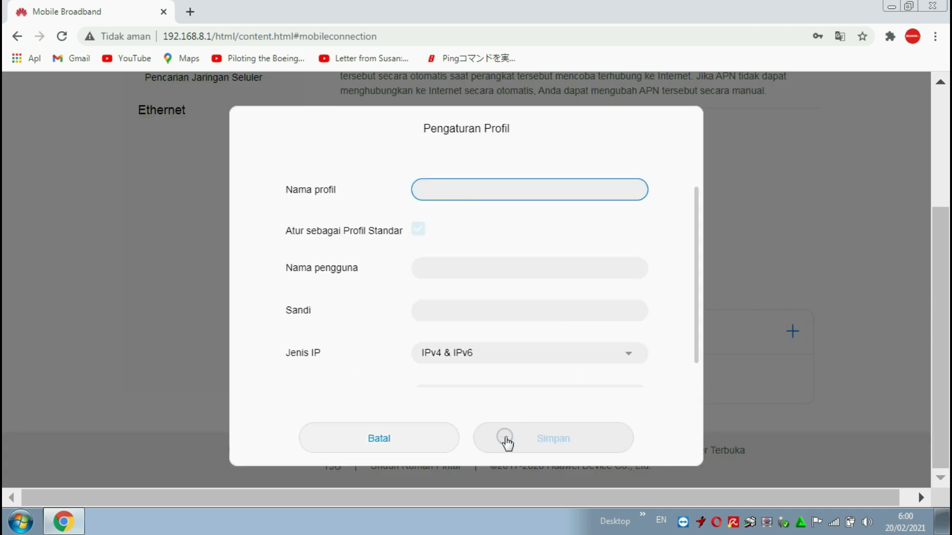
{"action": "left_click", "coordinate": [427, 442]}
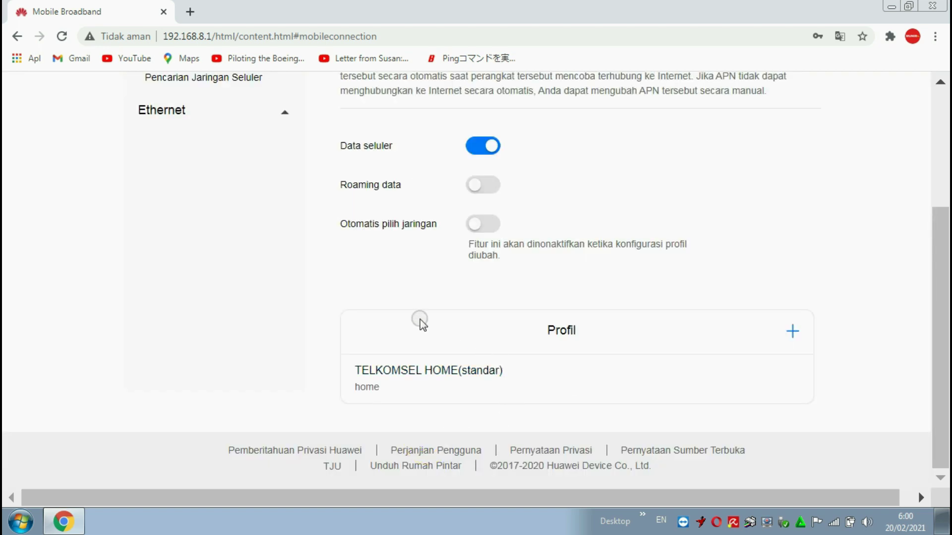
{"action": "scroll", "coordinate": [420, 322], "scroll_direction": "up", "scroll_amount": 4}
{"action": "scroll", "coordinate": [223, 261], "scroll_direction": "down", "scroll_amount": 1}
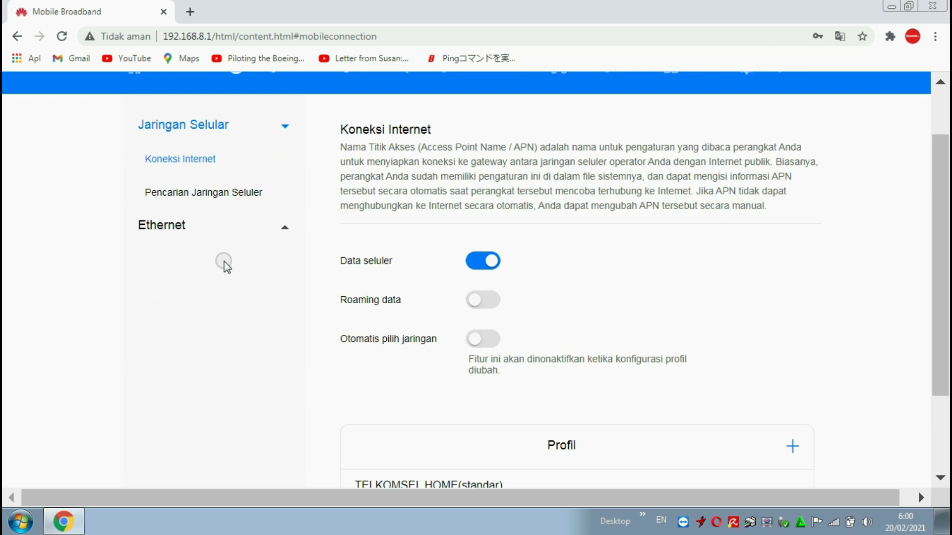
- Check the preferred network mode in Pencarian Jaringan Seluler without changing it, then go to Ethernet
{"action": "left_click", "coordinate": [203, 198]}
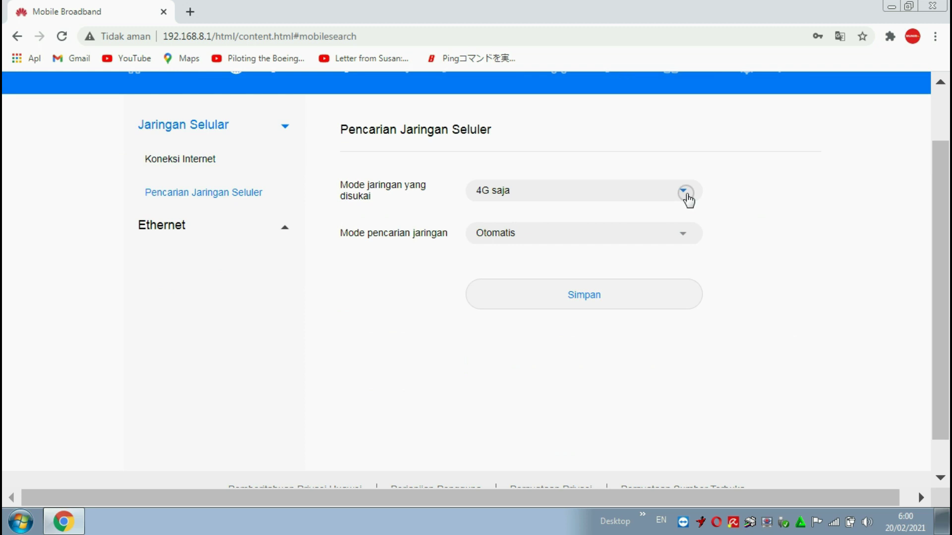
{"action": "left_click", "coordinate": [685, 198]}
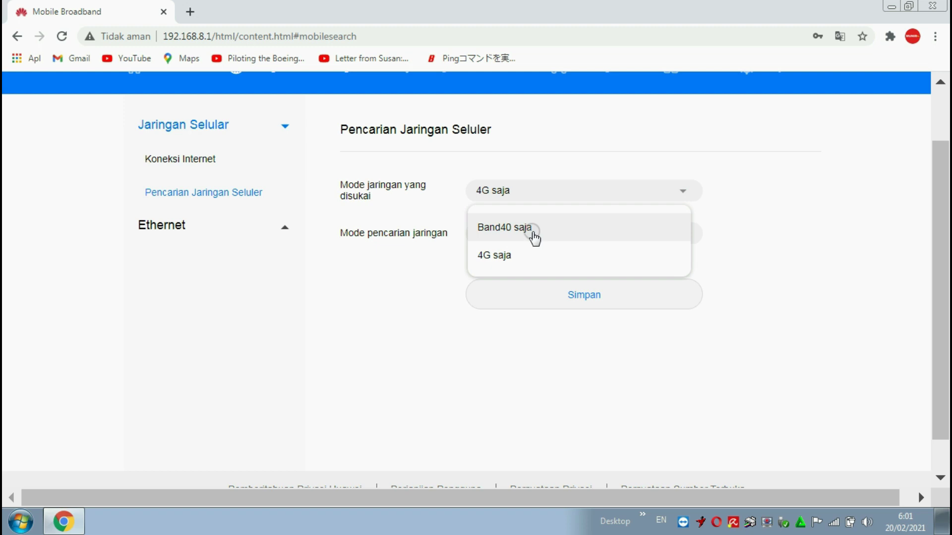
{"action": "left_click", "coordinate": [391, 264]}
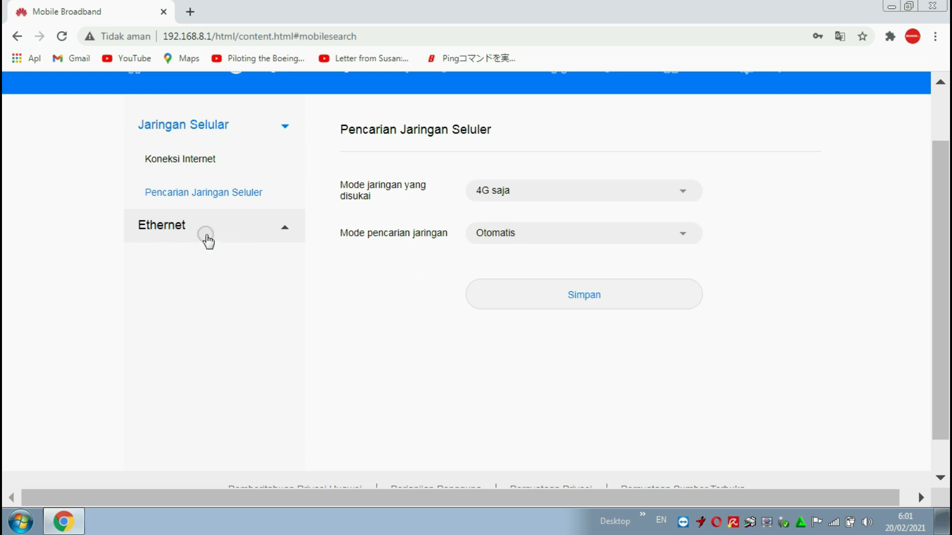
{"action": "left_click", "coordinate": [212, 234]}
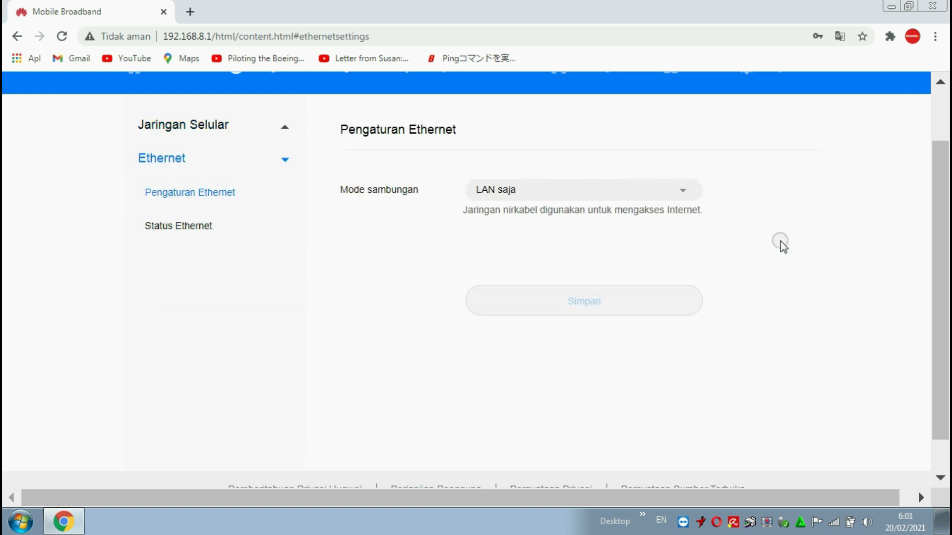
- Set the Ethernet connection mode to LAN saja and save it
{"action": "left_click", "coordinate": [680, 198]}
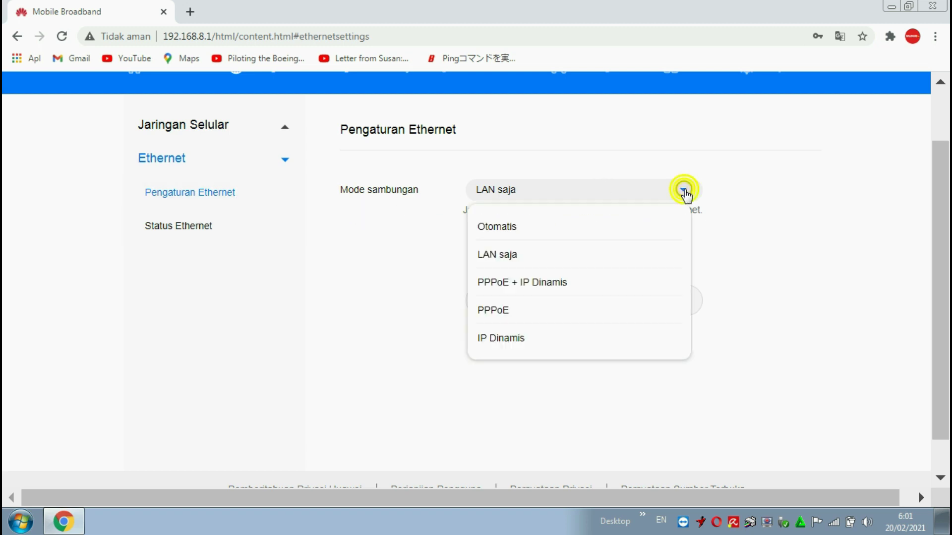
{"action": "left_click", "coordinate": [506, 229]}
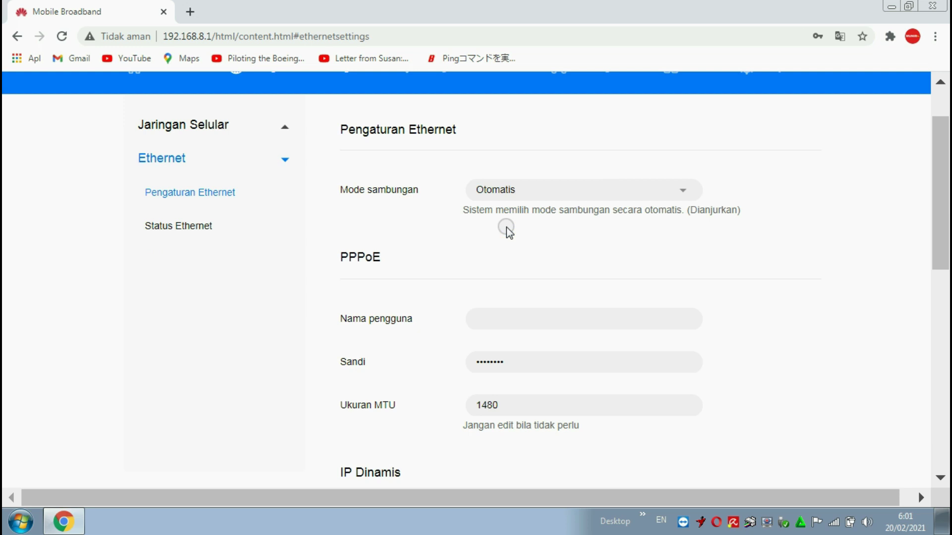
{"action": "left_click", "coordinate": [686, 193]}
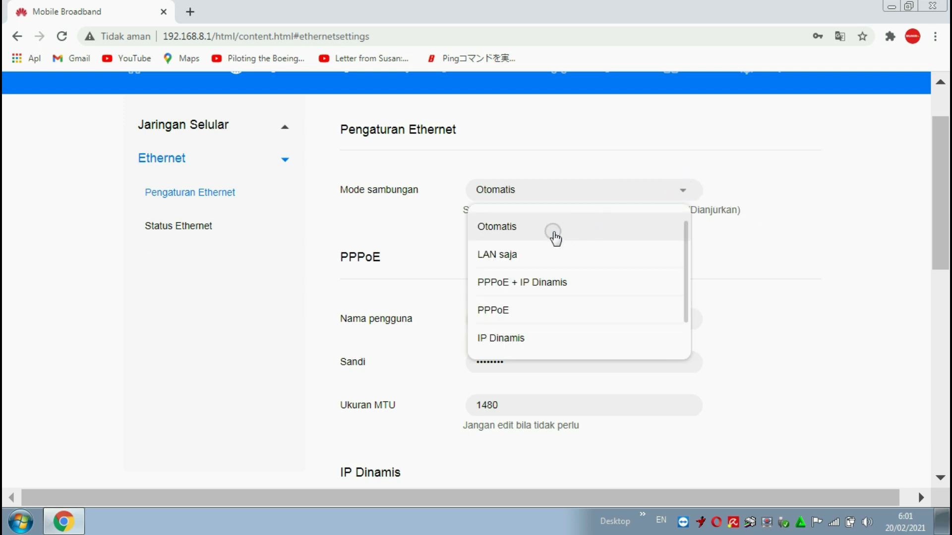
{"action": "left_click", "coordinate": [521, 258]}
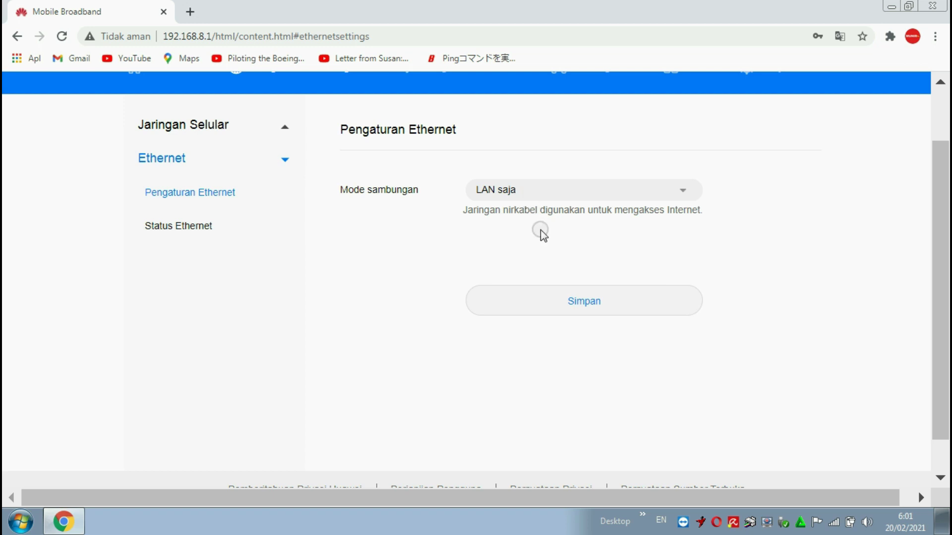
{"action": "left_click", "coordinate": [581, 297]}
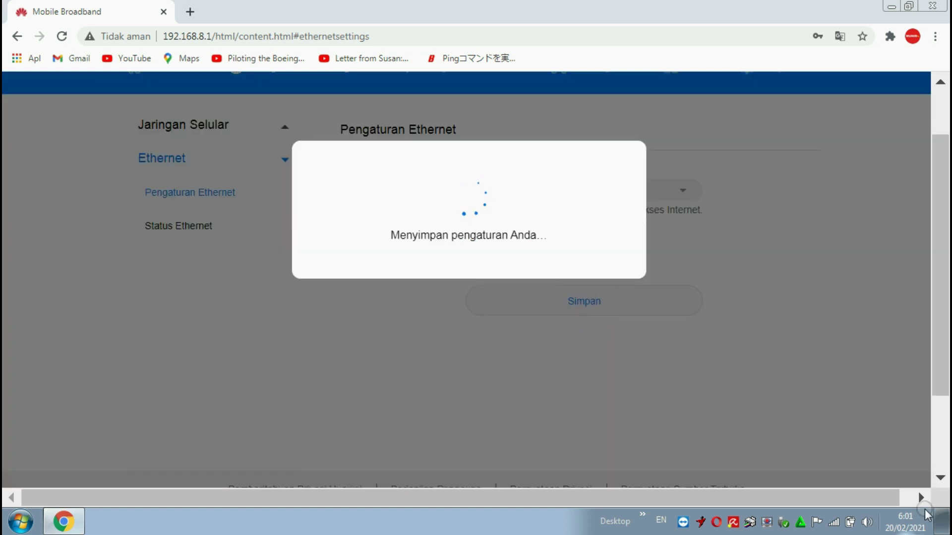
- Check the list of nearby wireless networks from the tray
{"action": "left_click", "coordinate": [834, 522]}
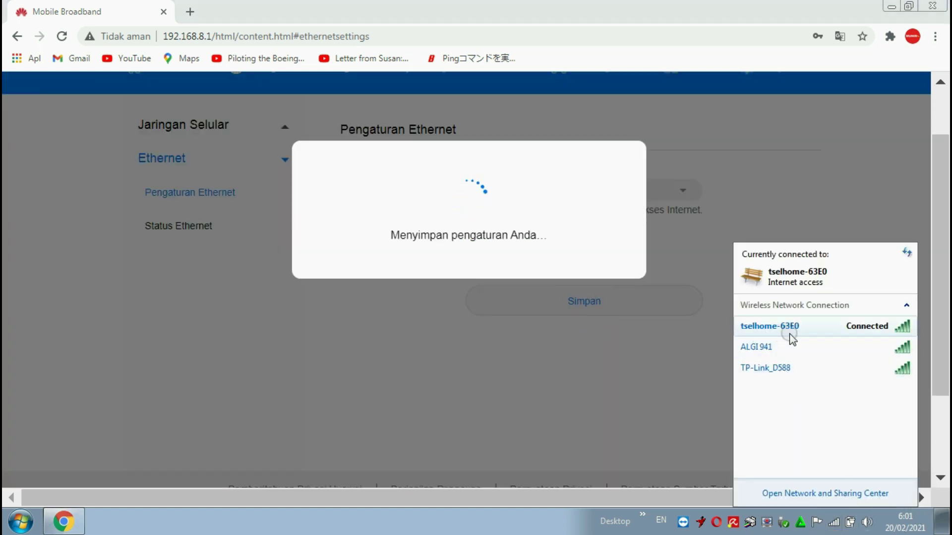
{"action": "mouse_move", "coordinate": [790, 337]}
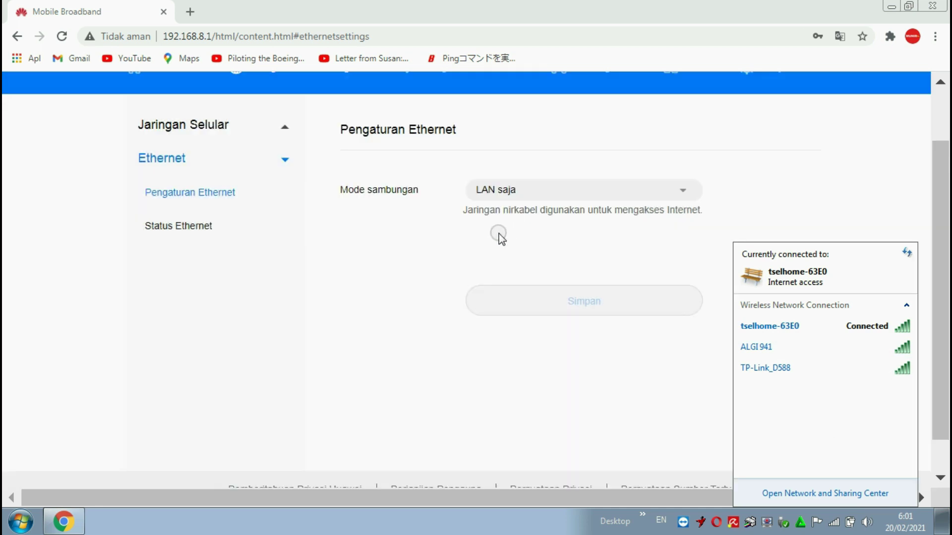
{"action": "left_click", "coordinate": [834, 522]}
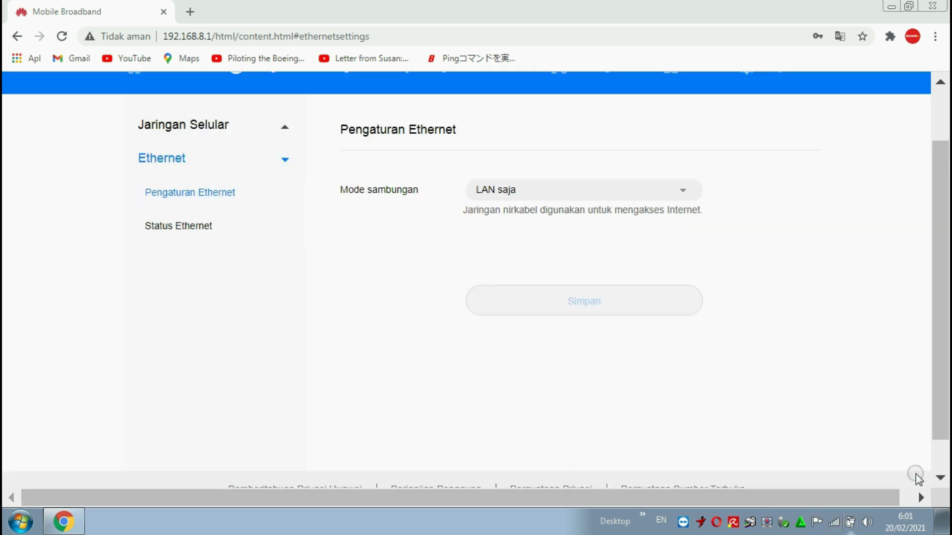
{"action": "left_click_drag", "start_coordinate": [946, 215], "coordinate": [927, 87]}
- Review the tselhome-63E0 network name and Wi-Fi password fields on the basic Wi-Fi page
{"action": "left_click", "coordinate": [484, 140]}
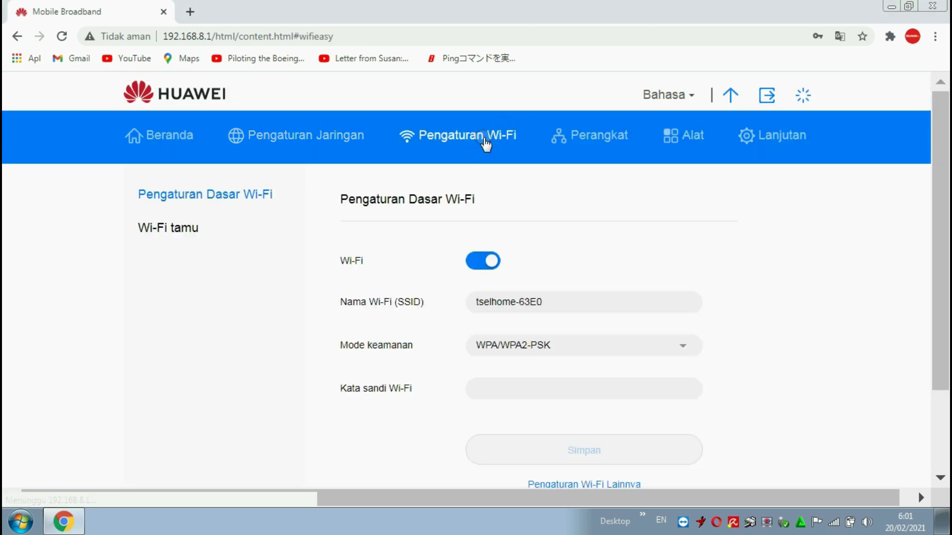
{"action": "left_click", "coordinate": [551, 301]}
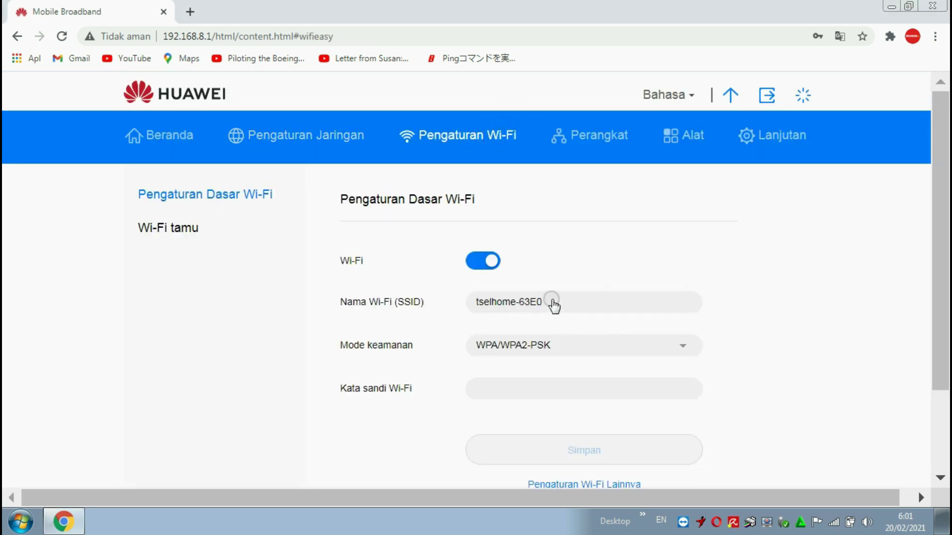
{"action": "left_click", "coordinate": [519, 292]}
{"action": "left_click", "coordinate": [520, 300]}
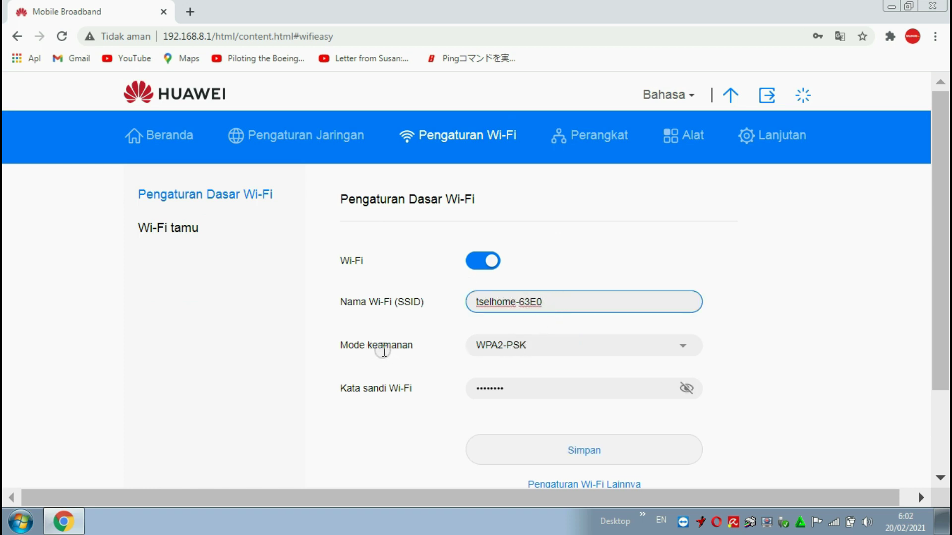
{"action": "left_click", "coordinate": [520, 389]}
{"action": "key", "text": "Tab"}
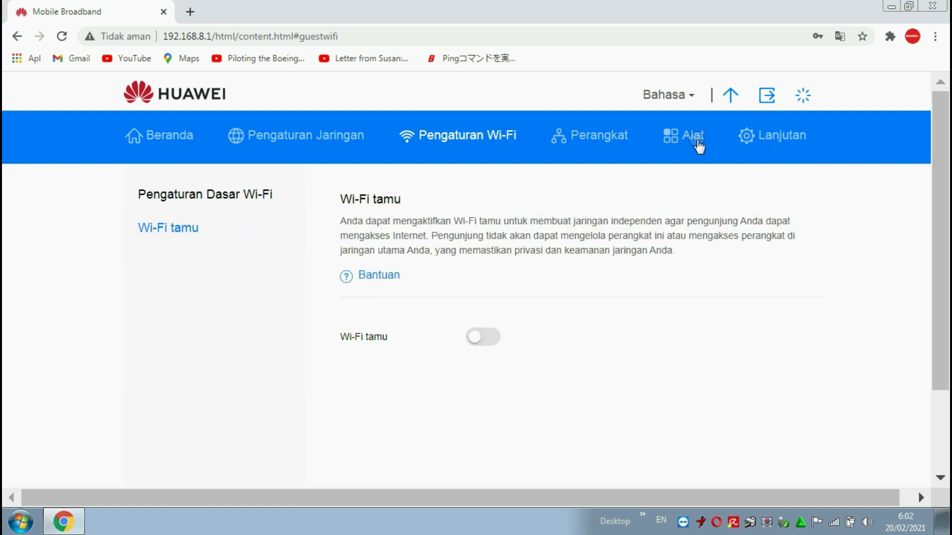
{"action": "left_click", "coordinate": [492, 340]}
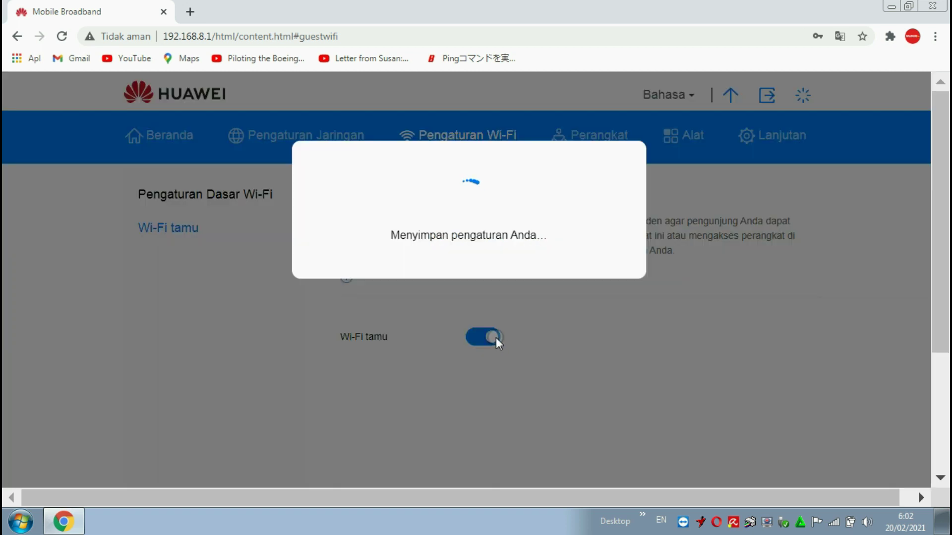
{"action": "left_click", "coordinate": [840, 525]}
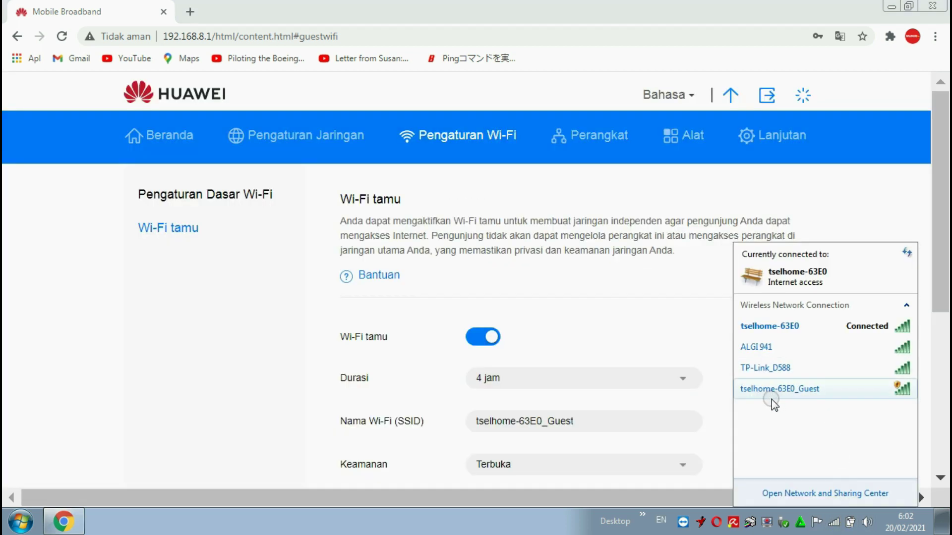
{"action": "mouse_move", "coordinate": [791, 394]}
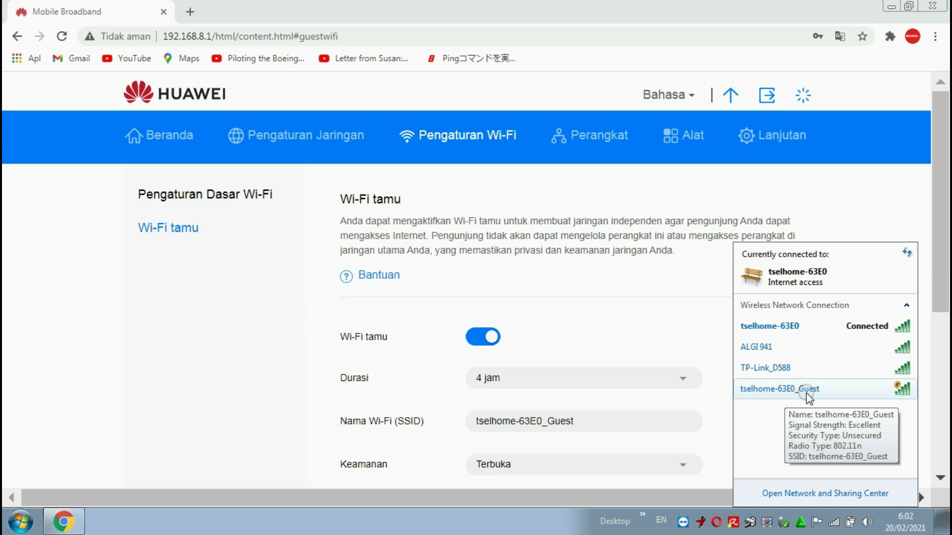
{"action": "left_click", "coordinate": [482, 346]}
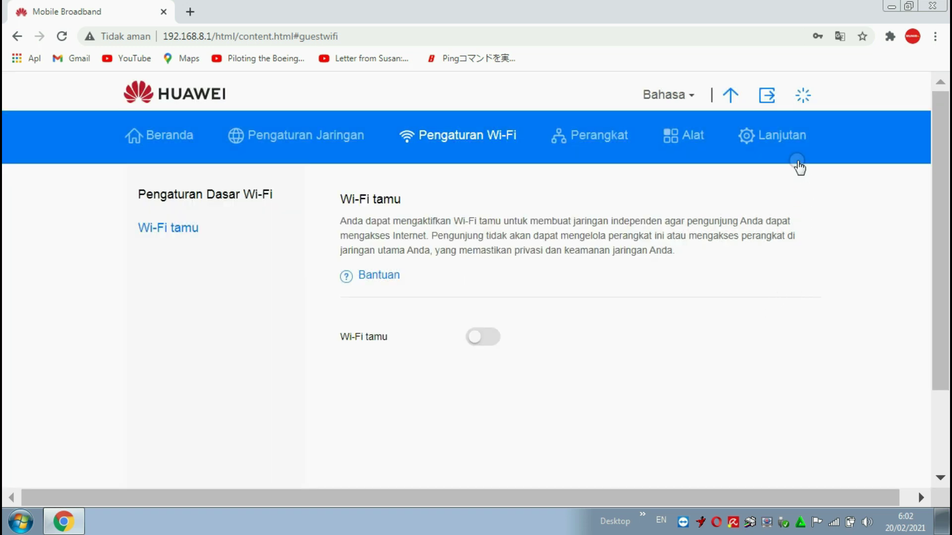
- Navigate through Lanjutan › Sistem to the Pengaturan Sistem page
{"action": "left_click", "coordinate": [785, 142]}
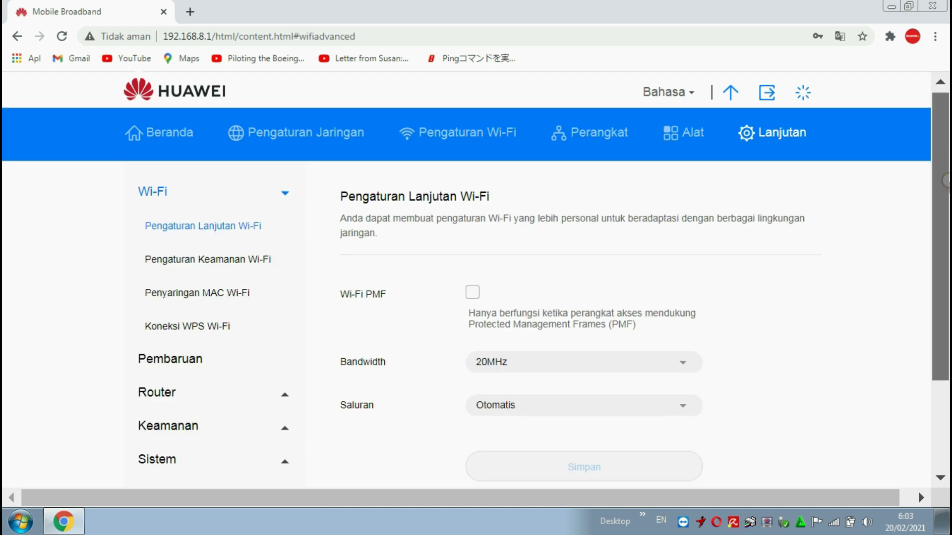
{"action": "scroll", "coordinate": [476, 278], "scroll_direction": "down", "scroll_amount": 3}
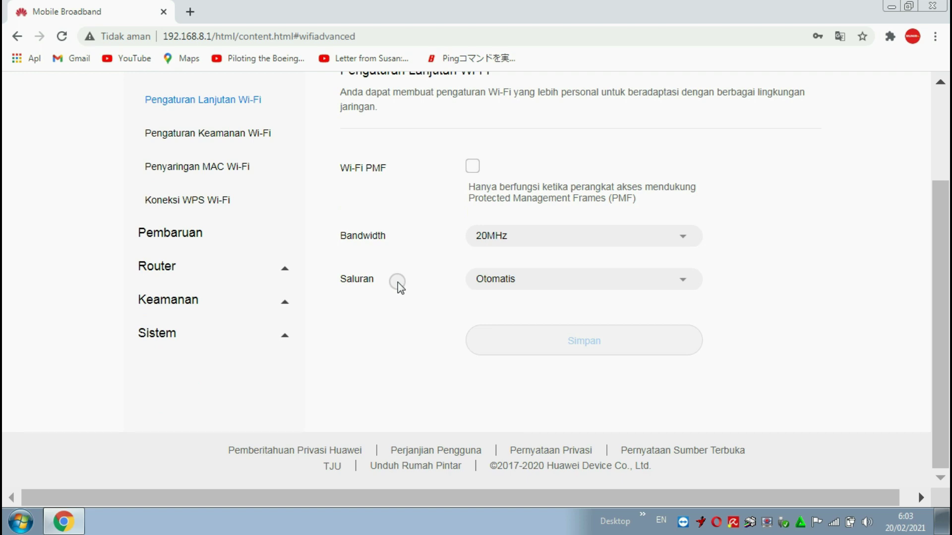
{"action": "left_click", "coordinate": [206, 339]}
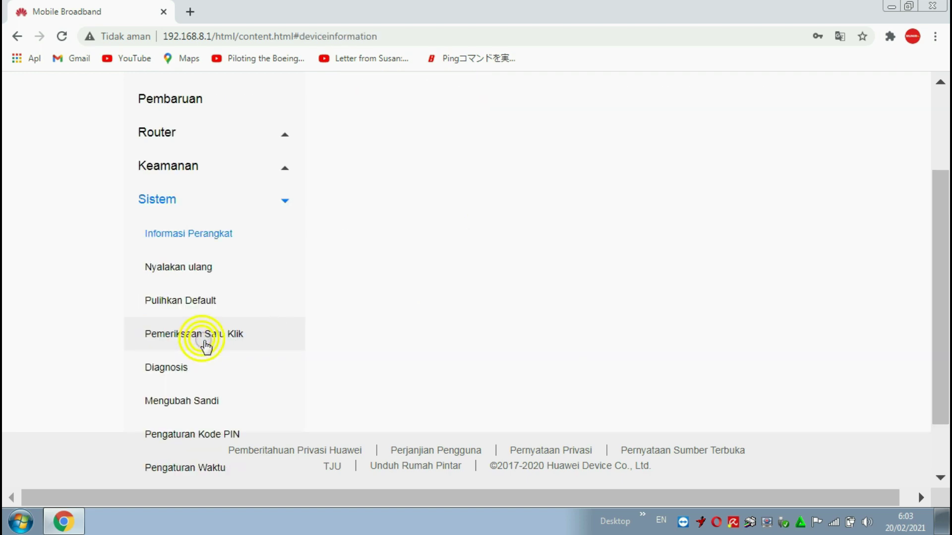
{"action": "scroll", "coordinate": [309, 337], "scroll_direction": "down", "scroll_amount": 3}
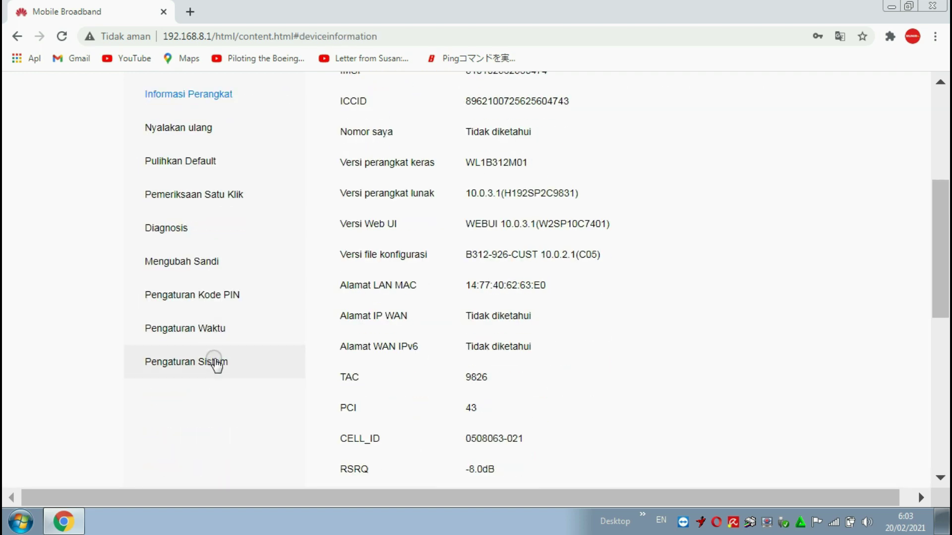
{"action": "left_click", "coordinate": [209, 366]}
{"action": "scroll", "coordinate": [531, 367], "scroll_direction": "down", "scroll_amount": 1}
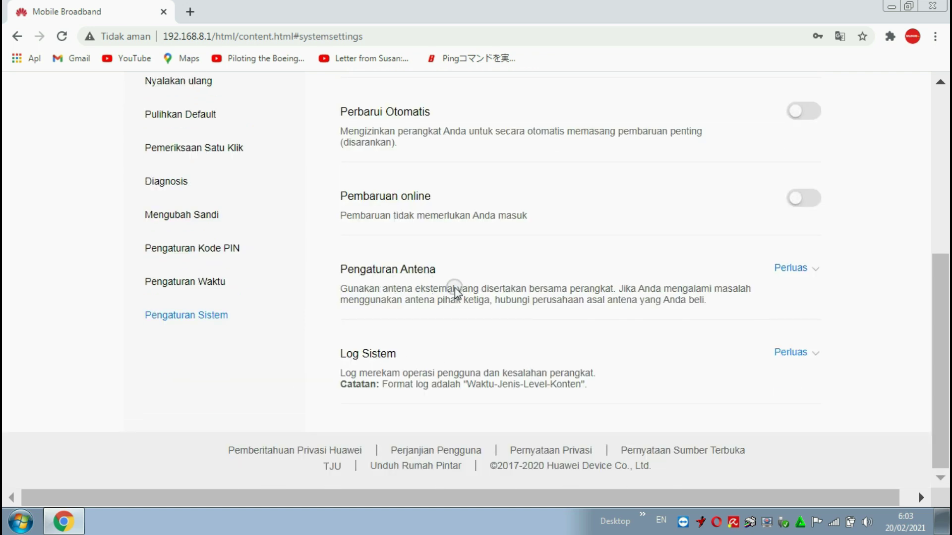
- Confirm the Pengaturan Antena mode stays Eksternal
{"action": "left_click", "coordinate": [814, 269]}
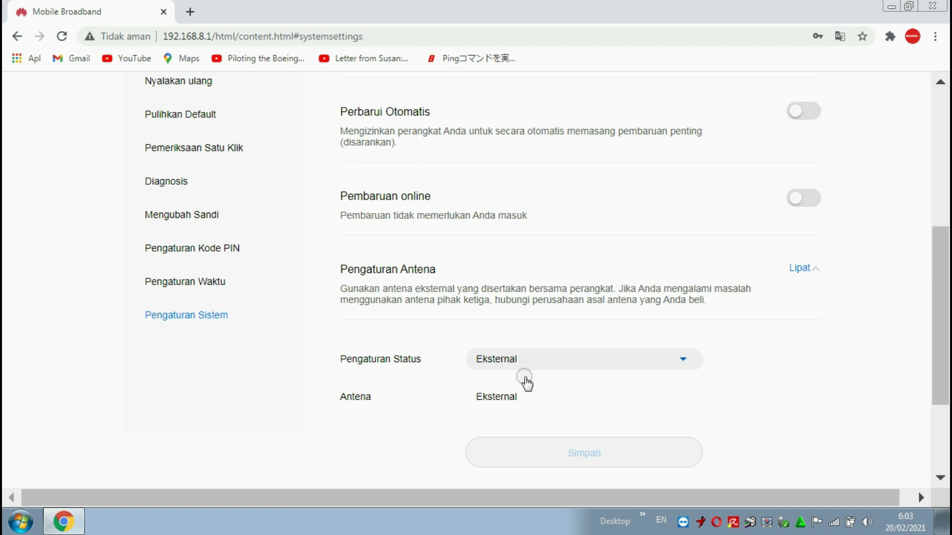
{"action": "left_click", "coordinate": [565, 379]}
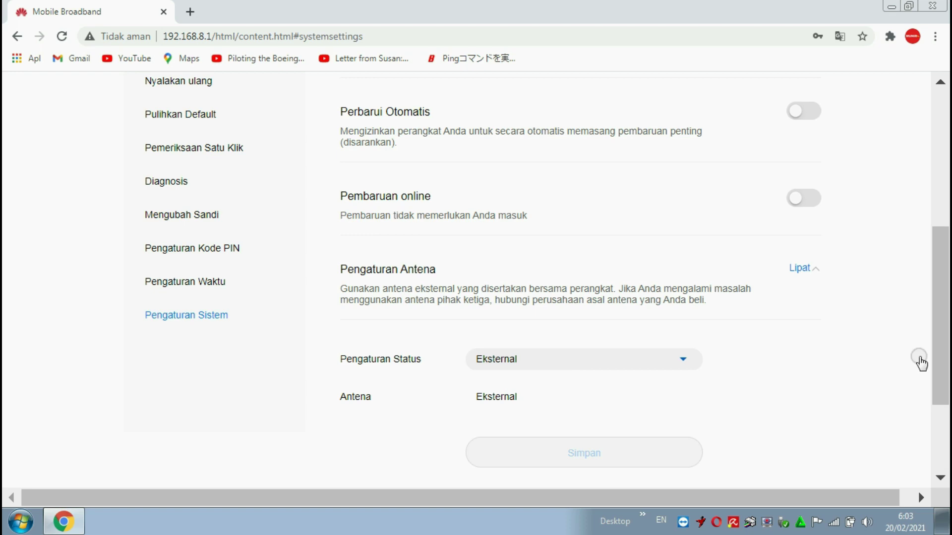
{"action": "left_click", "coordinate": [796, 389]}
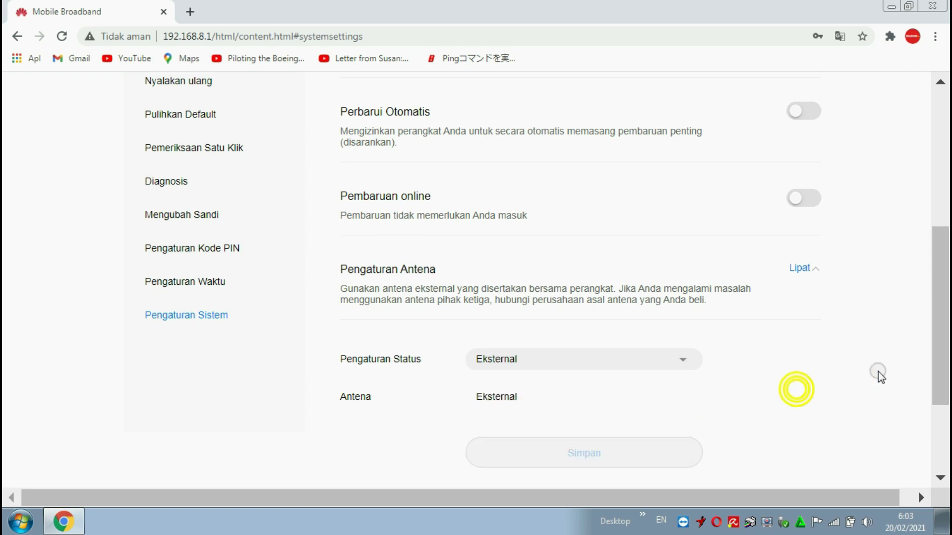
{"action": "left_click_drag", "start_coordinate": [940, 324], "coordinate": [942, 189]}
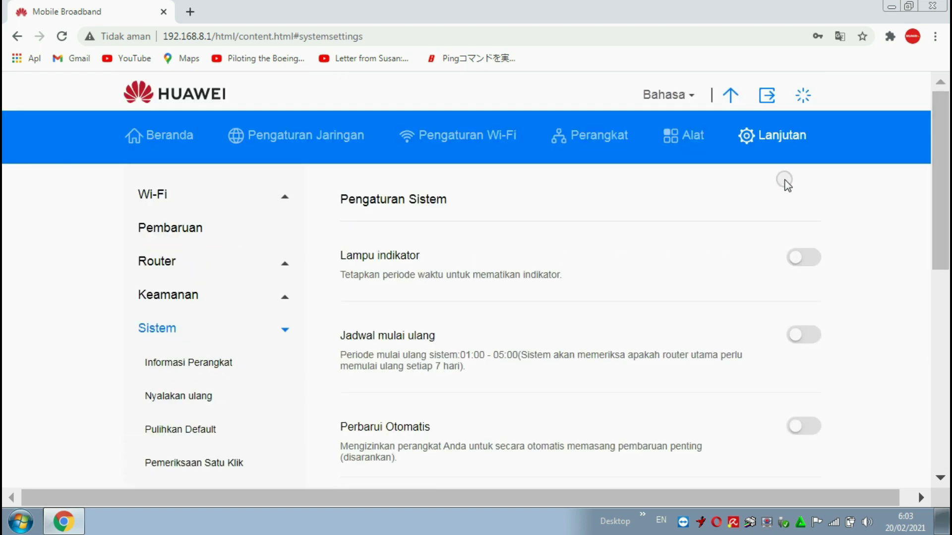
{"action": "left_click", "coordinate": [946, 164]}
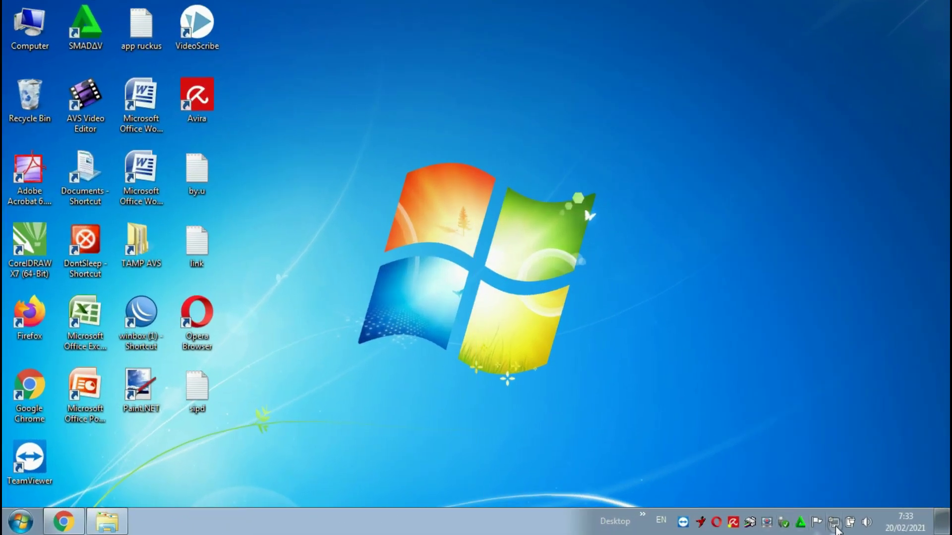
- Check the tray network, briefly open and close Chrome, then launch WinBox
{"action": "left_click", "coordinate": [835, 524]}
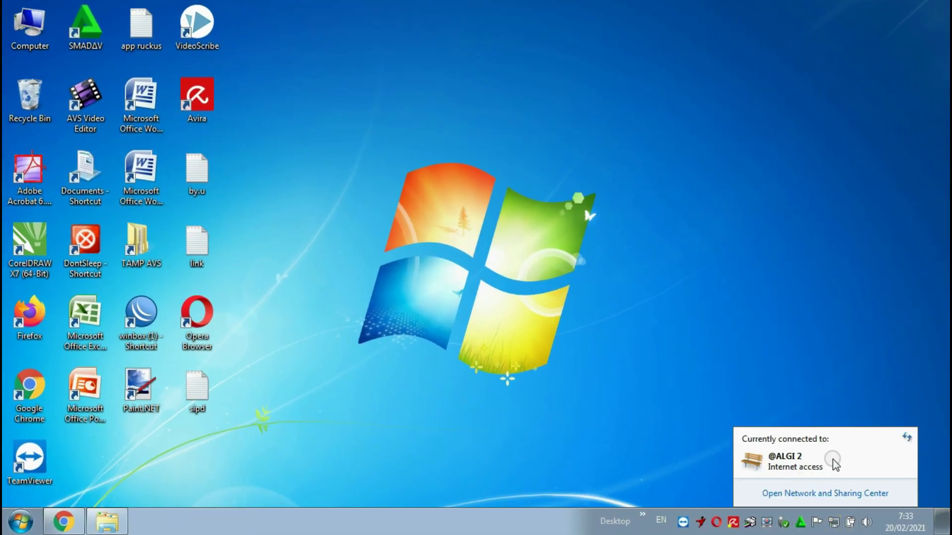
{"action": "left_click", "coordinate": [33, 390]}
{"action": "double_click", "coordinate": [33, 390]}
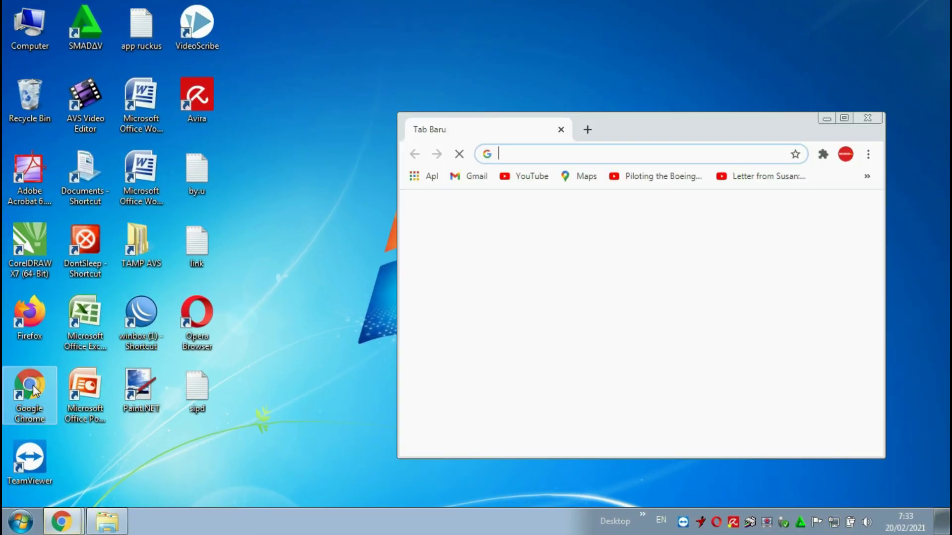
{"action": "left_click", "coordinate": [870, 123]}
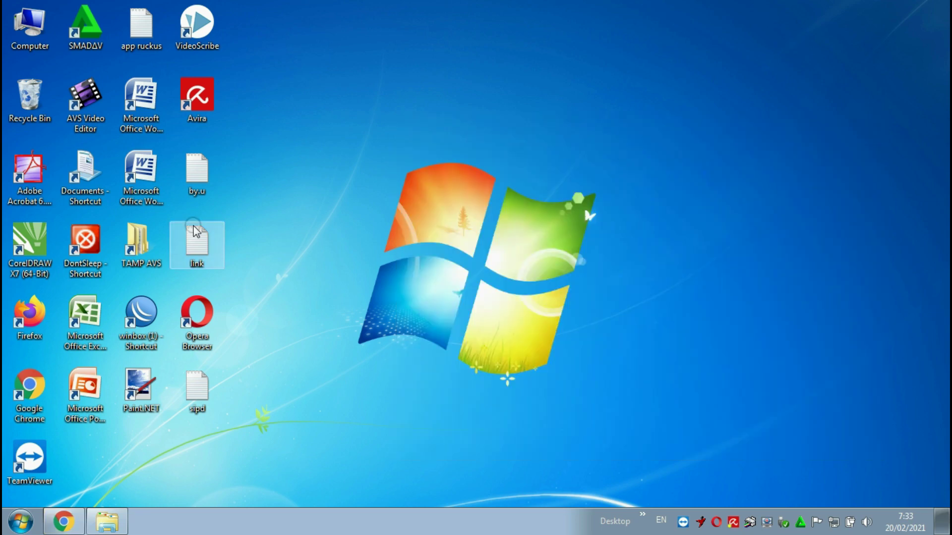
{"action": "double_click", "coordinate": [141, 312]}
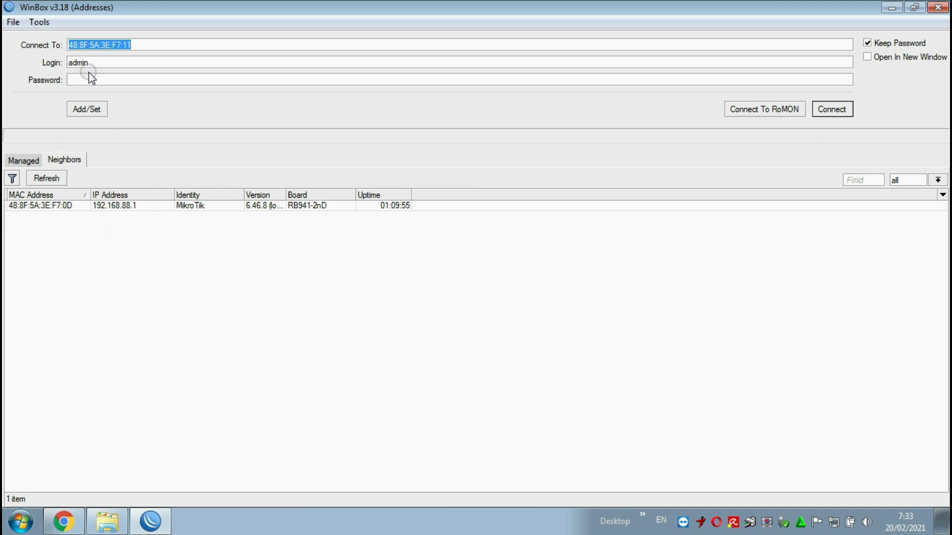
- Log in to the neighbouring MikroTik router and close the default-configuration notice and Hotspot window
{"action": "left_click", "coordinate": [40, 206]}
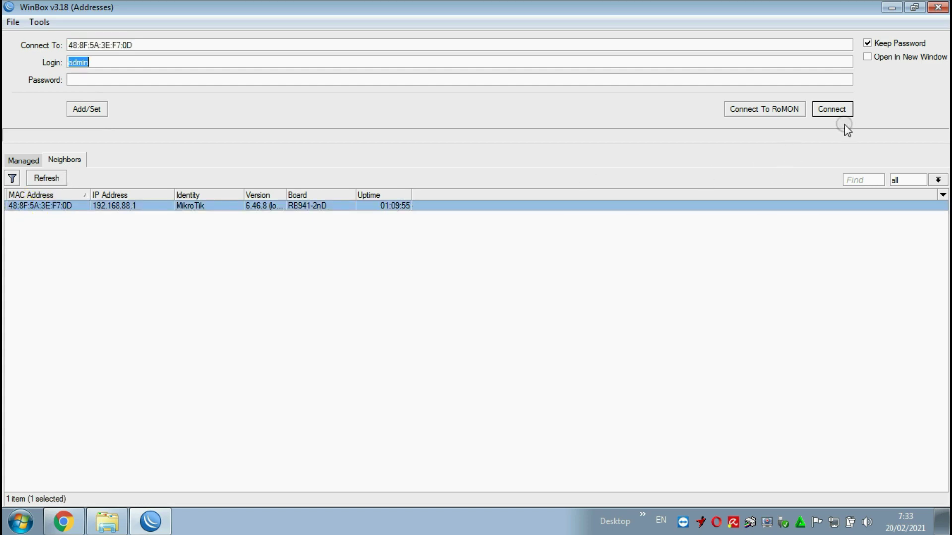
{"action": "left_click", "coordinate": [833, 110]}
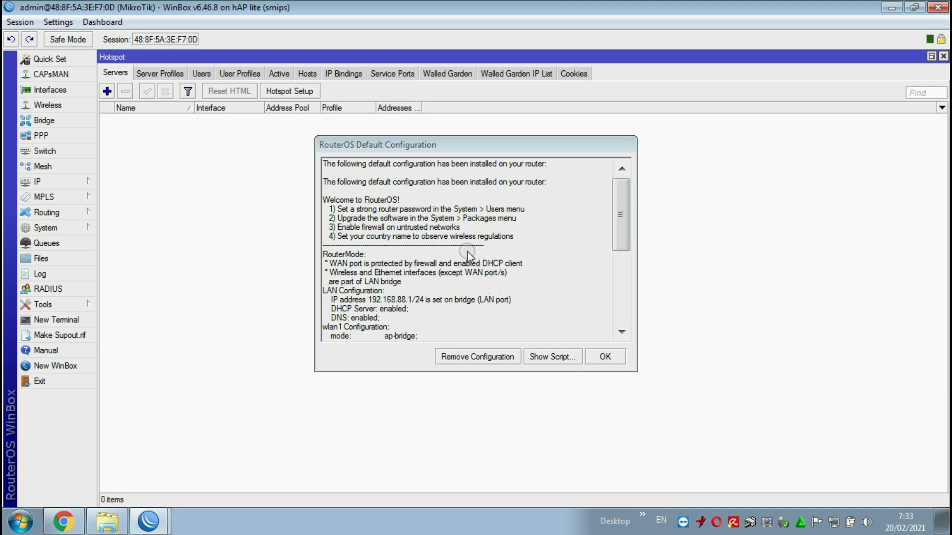
{"action": "left_click", "coordinate": [477, 357]}
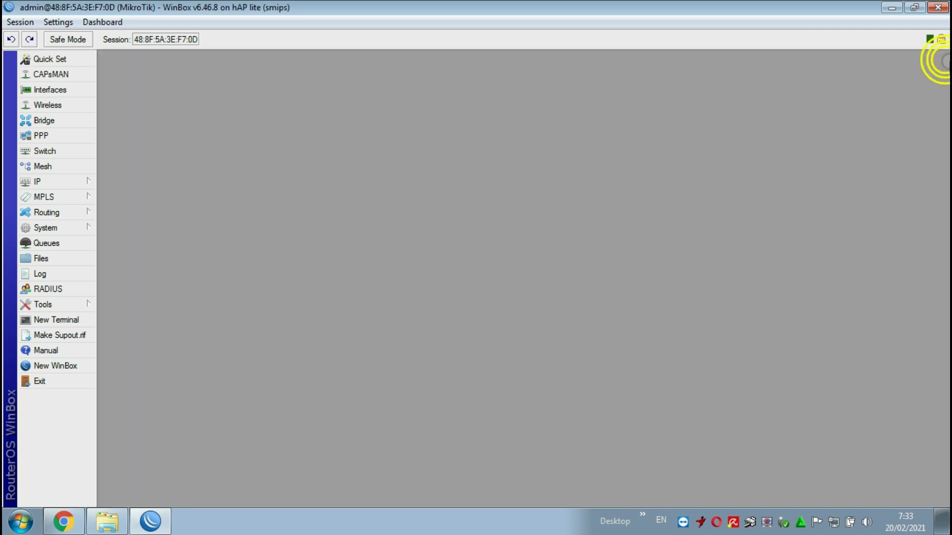
{"action": "left_click", "coordinate": [942, 56]}
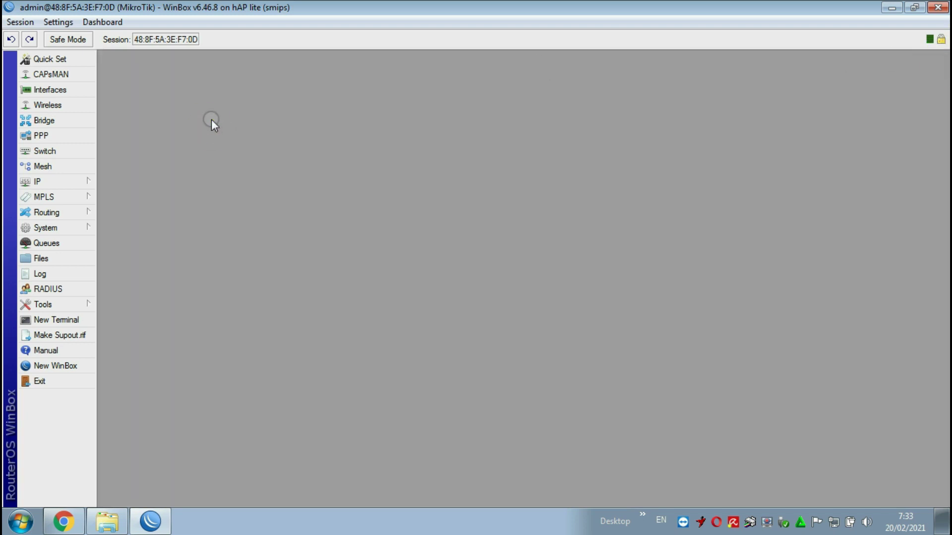
- Inspect the disabled wlan1 in the Interfaces list and Wireless Tables
{"action": "left_click", "coordinate": [62, 90]}
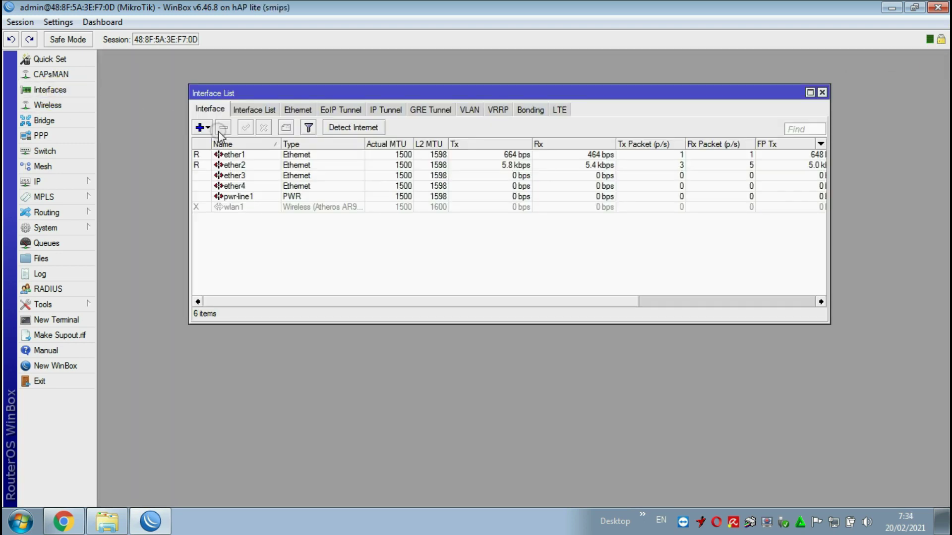
{"action": "left_click", "coordinate": [251, 210]}
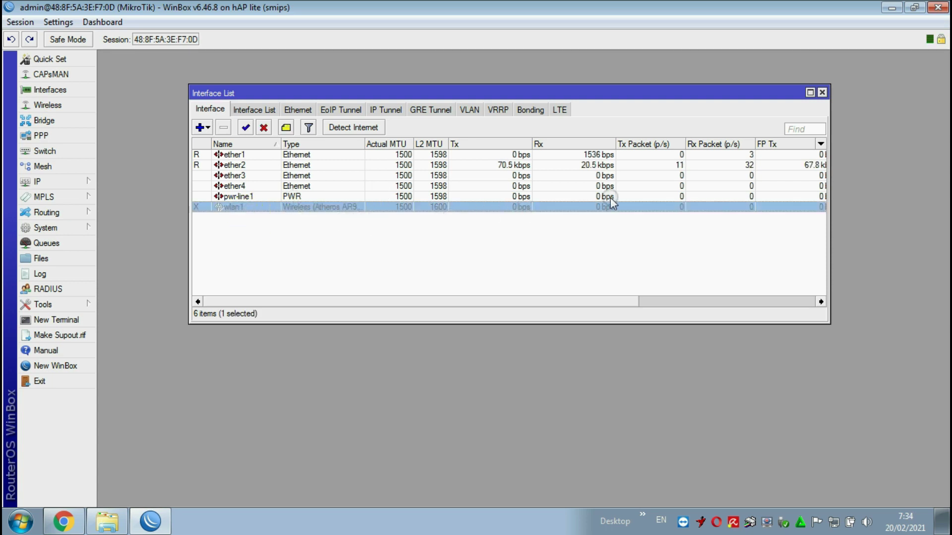
{"action": "left_click", "coordinate": [821, 93]}
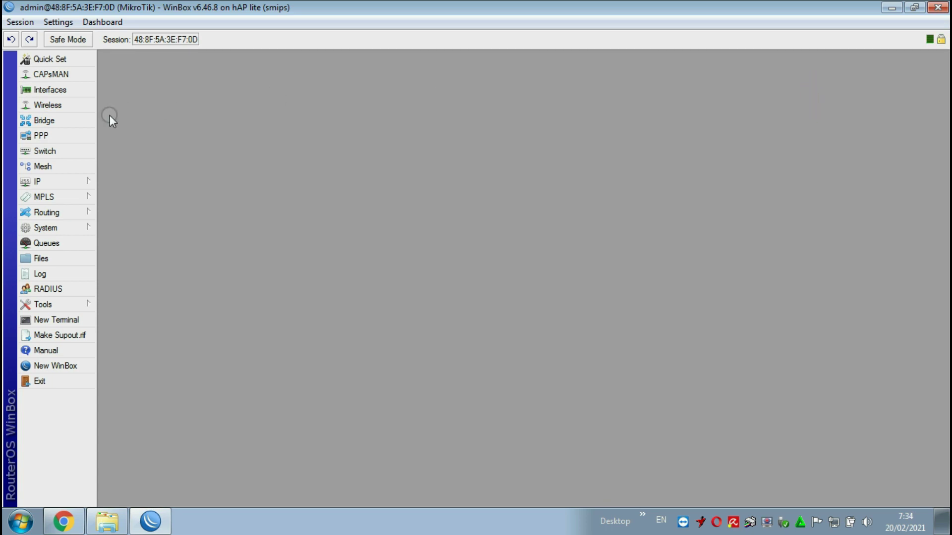
{"action": "left_click", "coordinate": [63, 110]}
{"action": "left_click", "coordinate": [332, 169]}
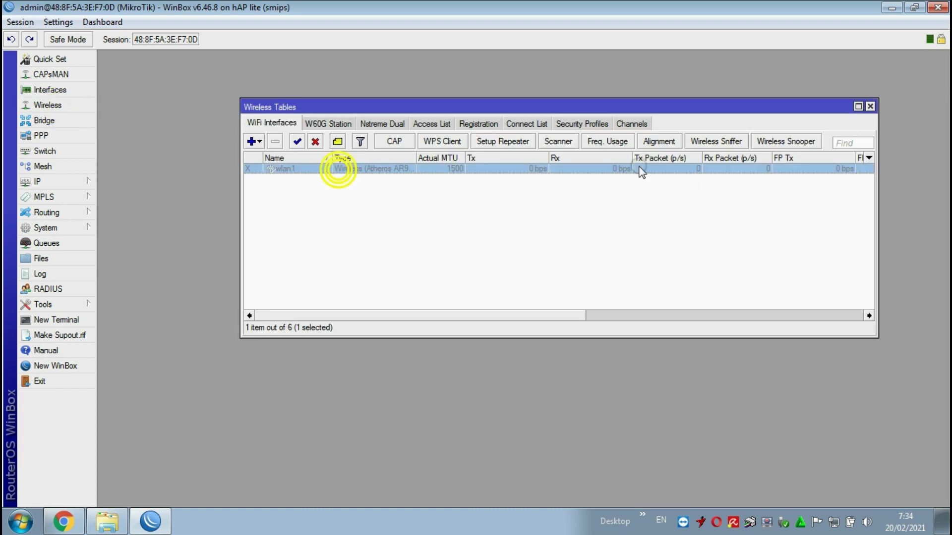
{"action": "left_click", "coordinate": [870, 106]}
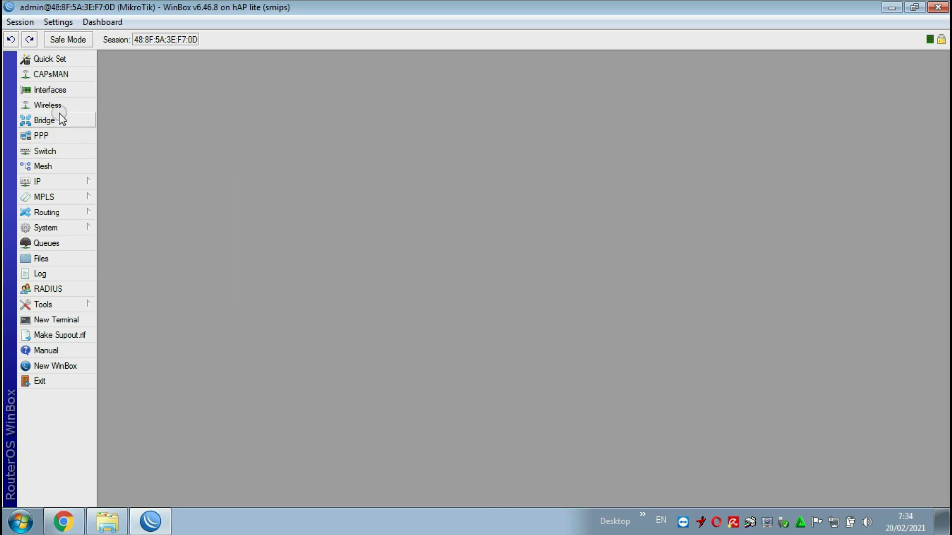
- Enable the wlan1 interface in the Interfaces list and reopen Wireless Tables
{"action": "left_click", "coordinate": [58, 90]}
{"action": "left_click", "coordinate": [240, 208]}
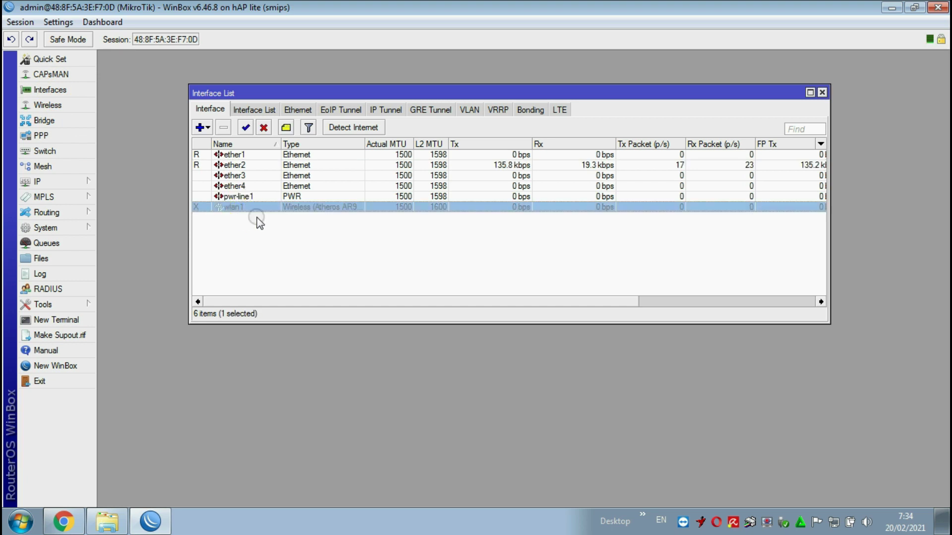
{"action": "left_click", "coordinate": [245, 130]}
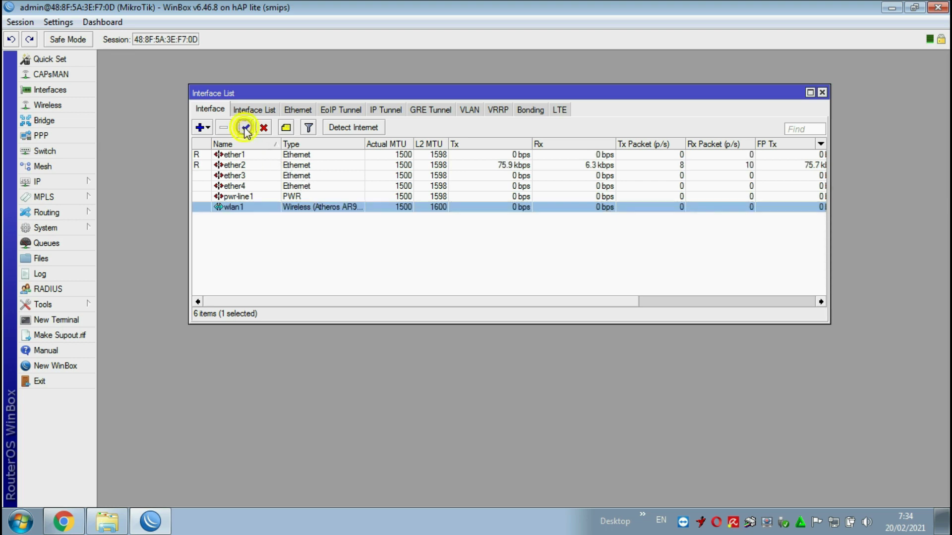
{"action": "left_click", "coordinate": [300, 222]}
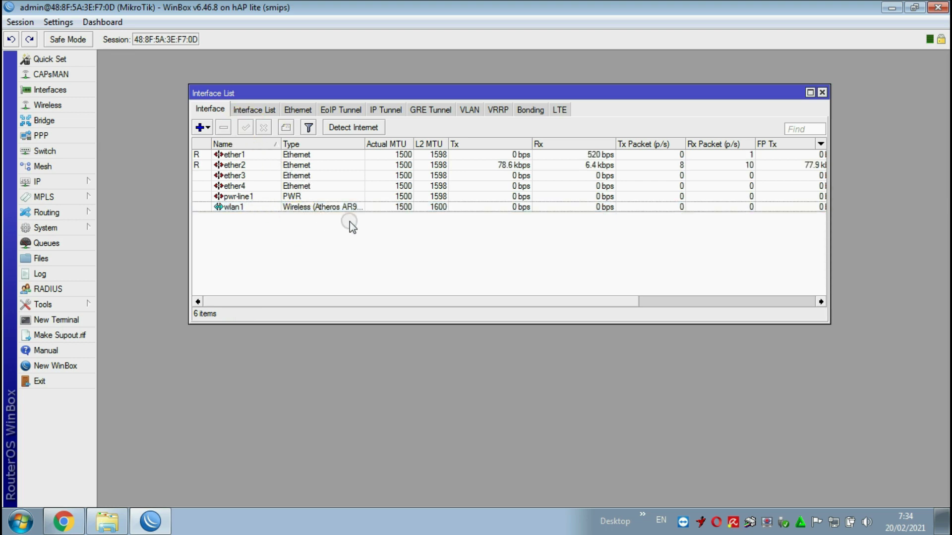
{"action": "left_click", "coordinate": [821, 93]}
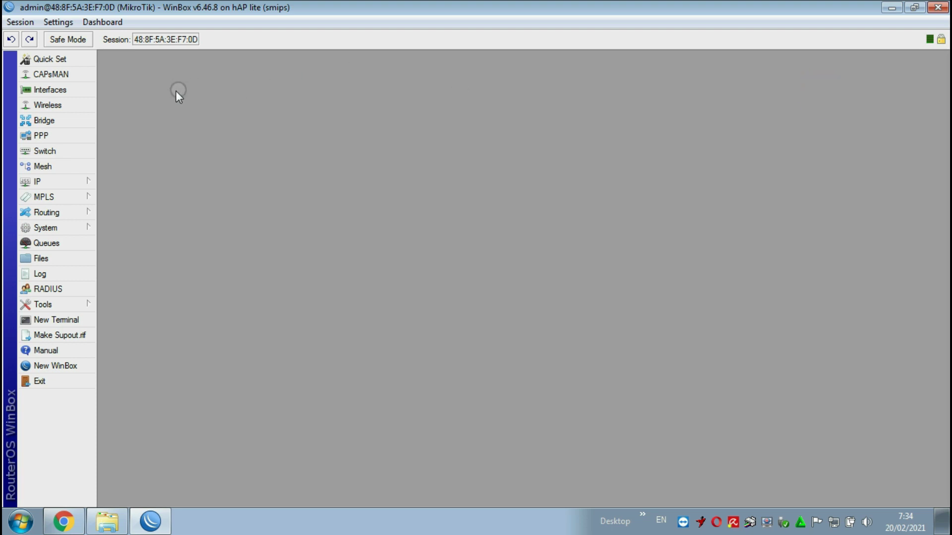
{"action": "left_click", "coordinate": [54, 106]}
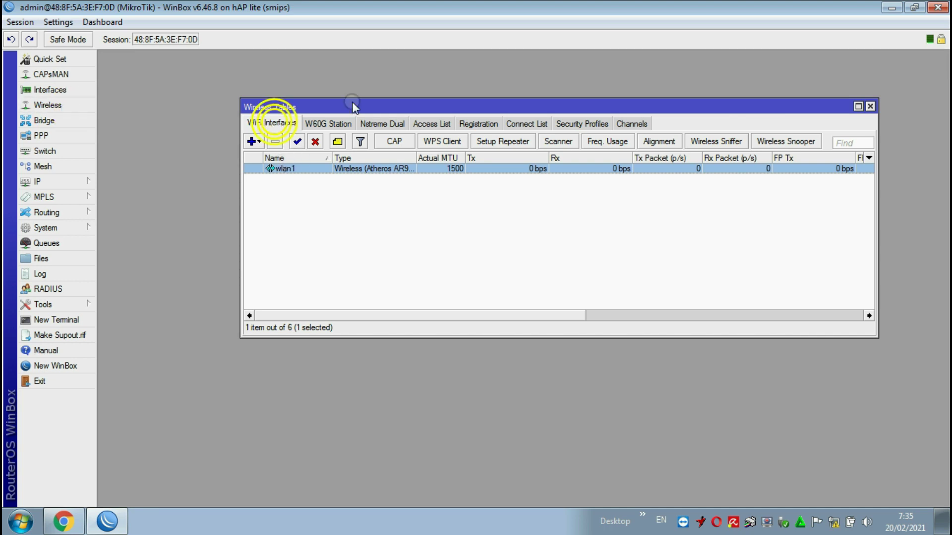
- Make wlan1 an ap bridge with SSID ALGI 941, then view the Security Profiles list
{"action": "left_click_drag", "start_coordinate": [360, 108], "coordinate": [356, 99]}
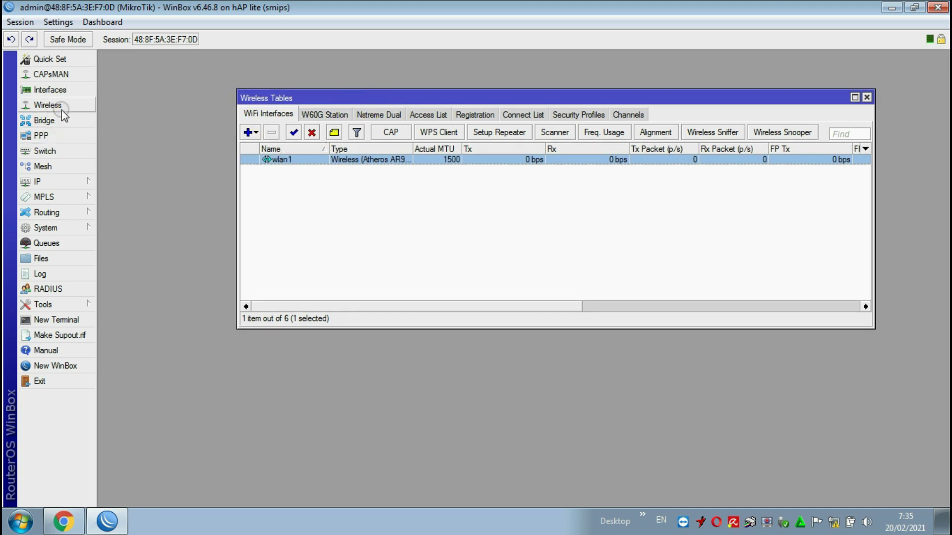
{"action": "double_click", "coordinate": [308, 160]}
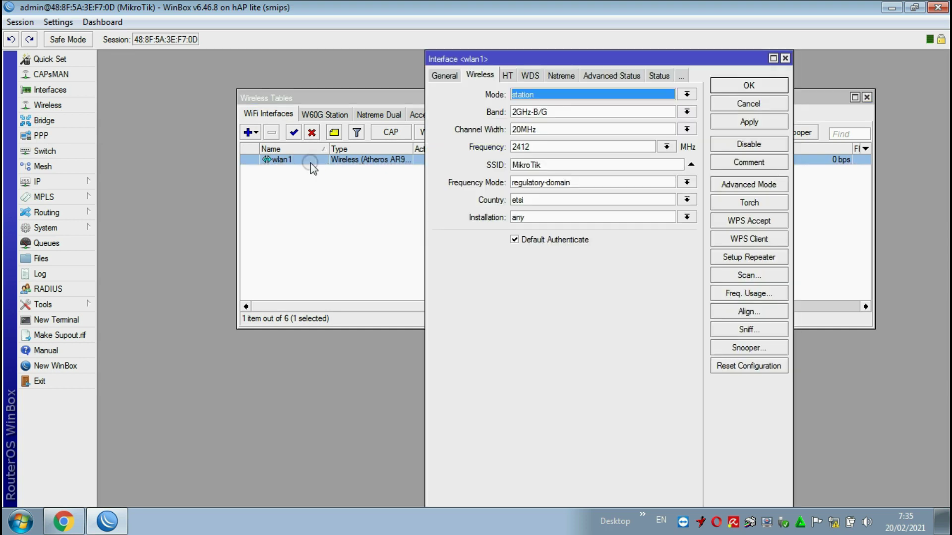
{"action": "left_click", "coordinate": [439, 78]}
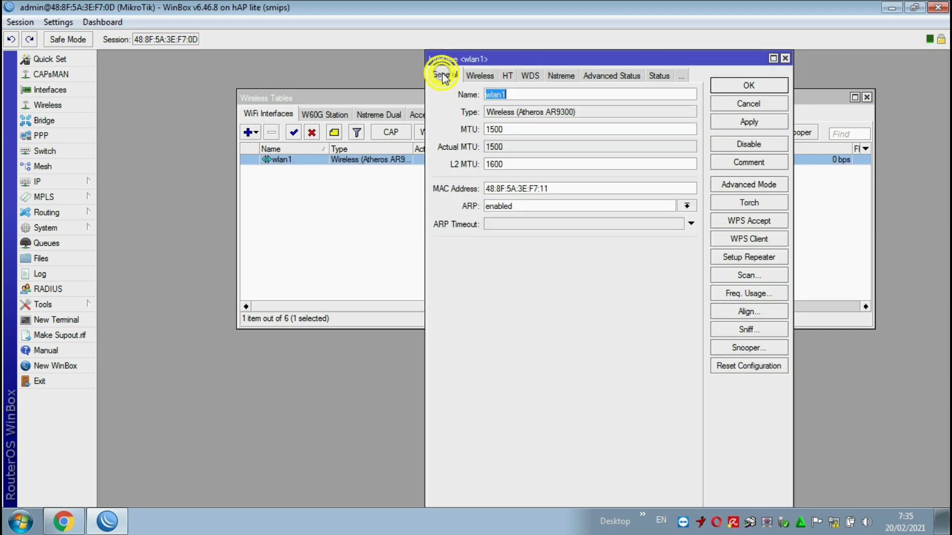
{"action": "left_click", "coordinate": [479, 75]}
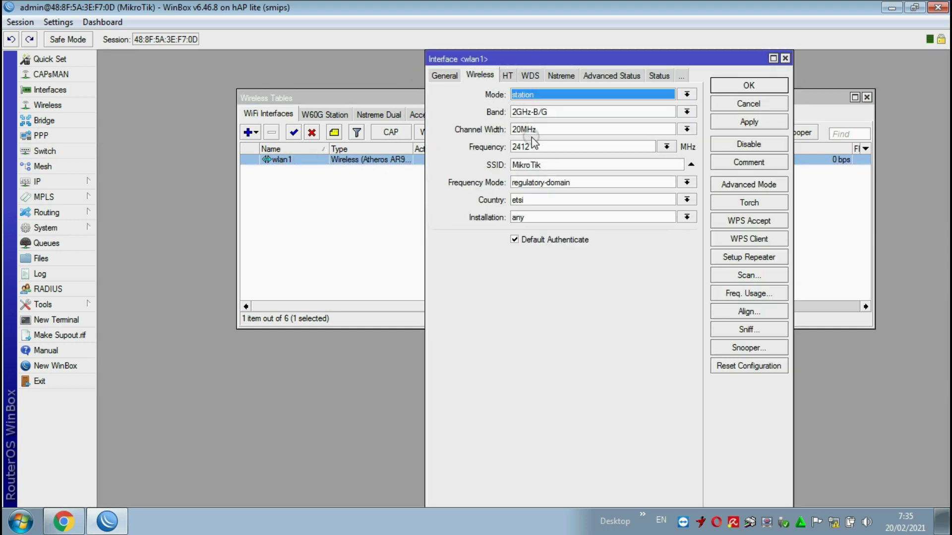
{"action": "double_click", "coordinate": [557, 167]}
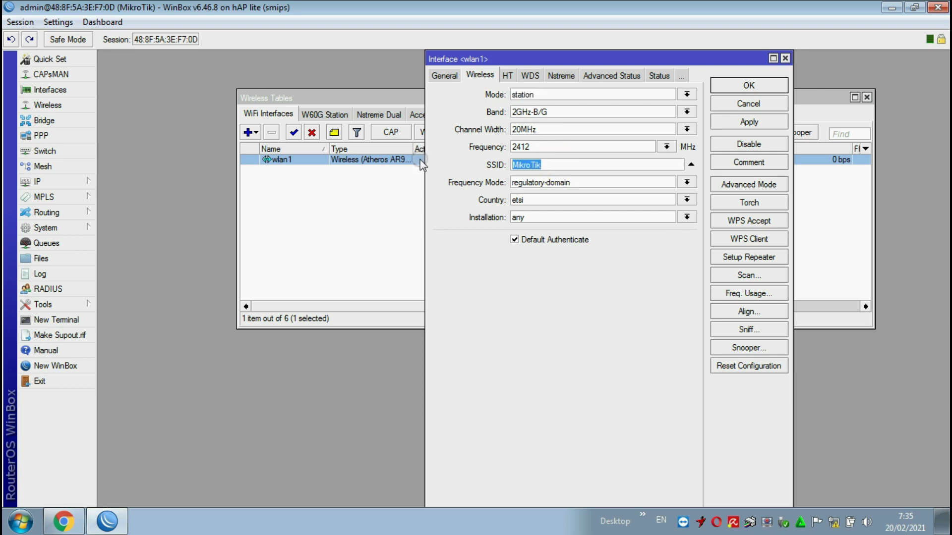
{"action": "type", "text": "ALGI 941"}
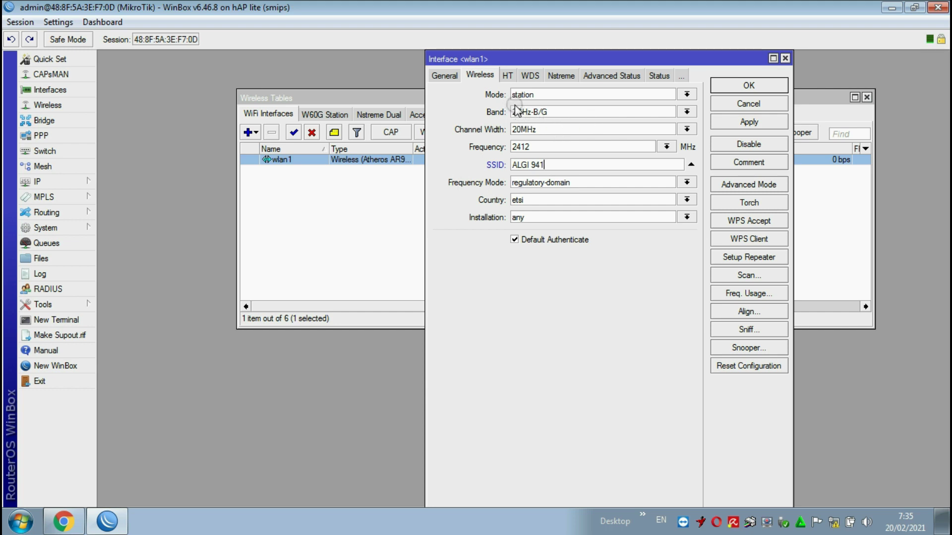
{"action": "left_click", "coordinate": [686, 95]}
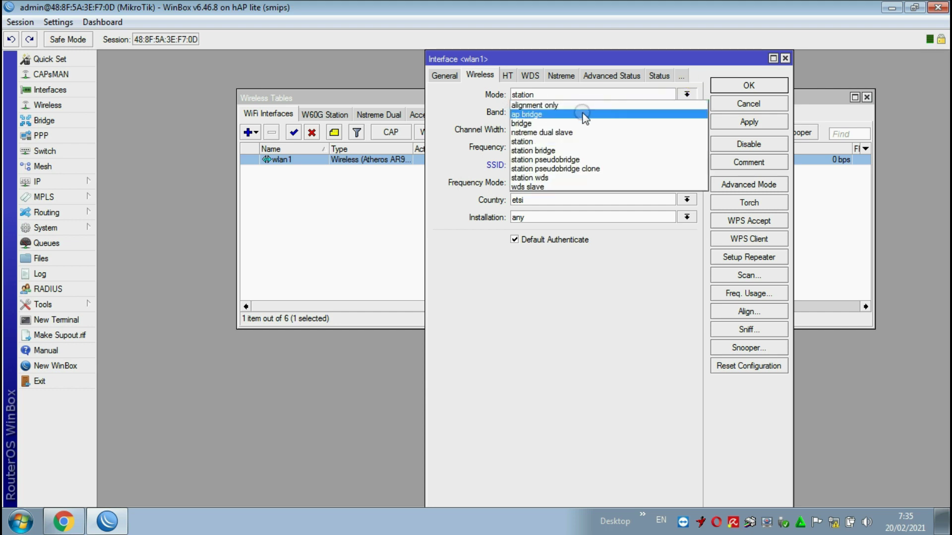
{"action": "left_click", "coordinate": [554, 115]}
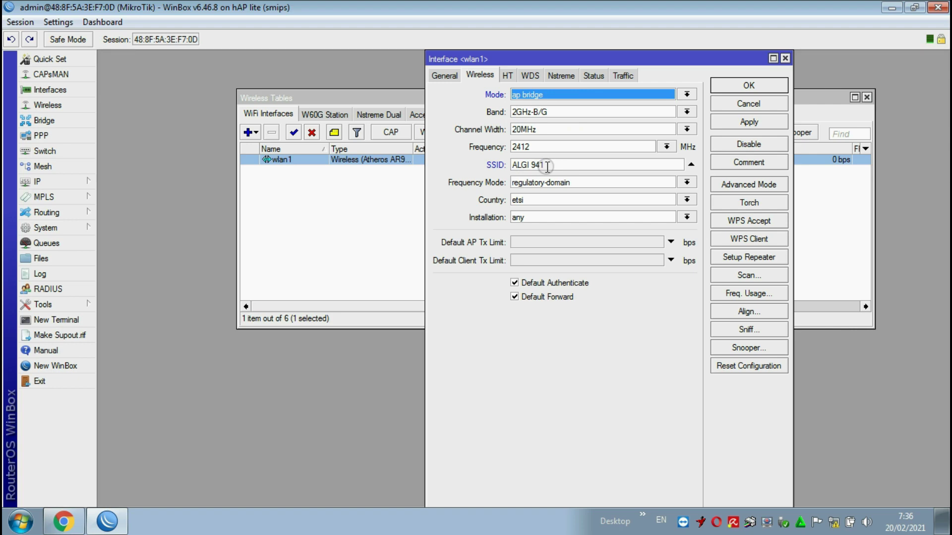
{"action": "left_click", "coordinate": [748, 122]}
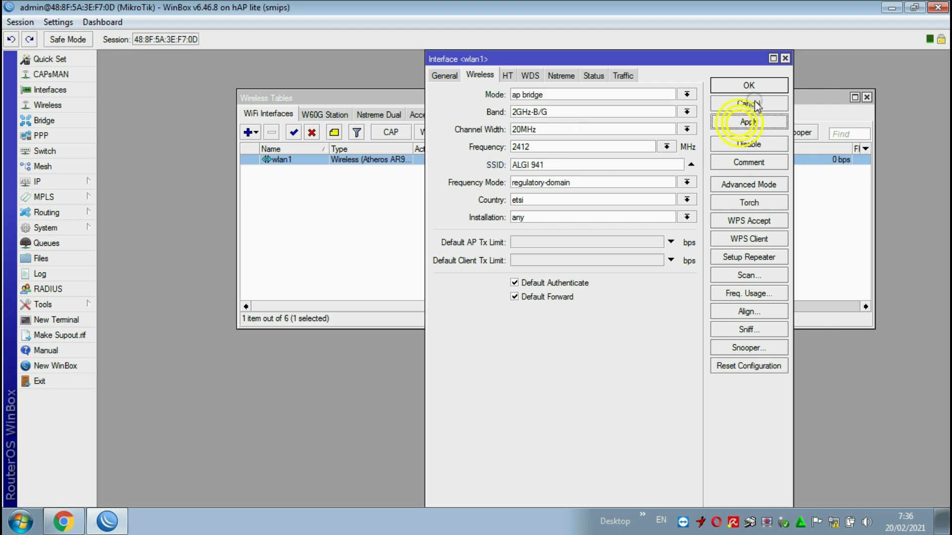
{"action": "left_click", "coordinate": [748, 87]}
{"action": "left_click", "coordinate": [559, 120]}
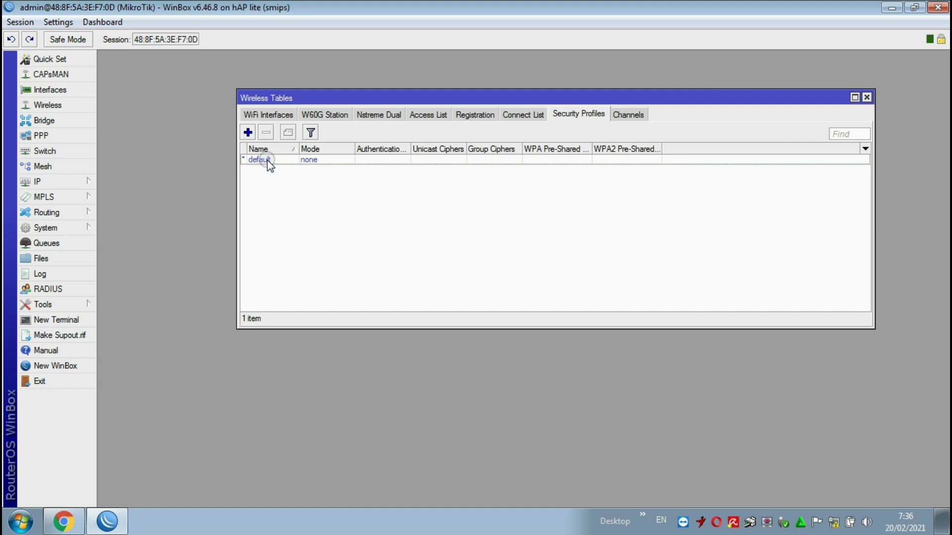
- Create a DHCP client on interface ether1, then close the DHCP Client window
{"action": "left_click", "coordinate": [867, 98]}
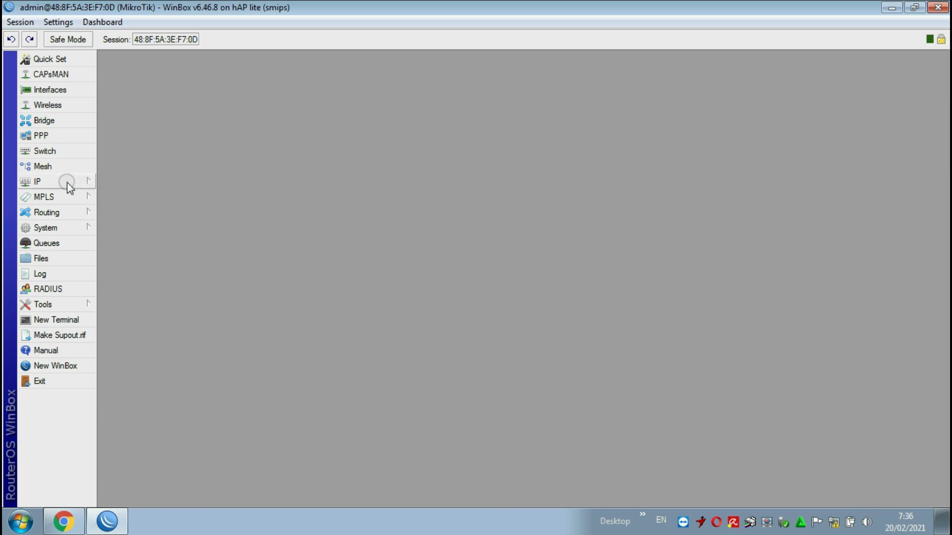
{"action": "left_click", "coordinate": [46, 182]}
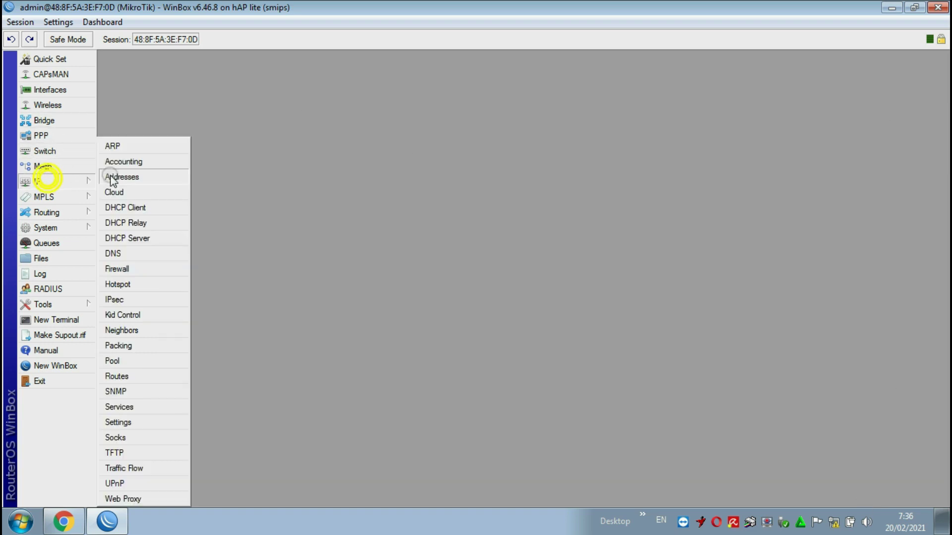
{"action": "left_click", "coordinate": [131, 208]}
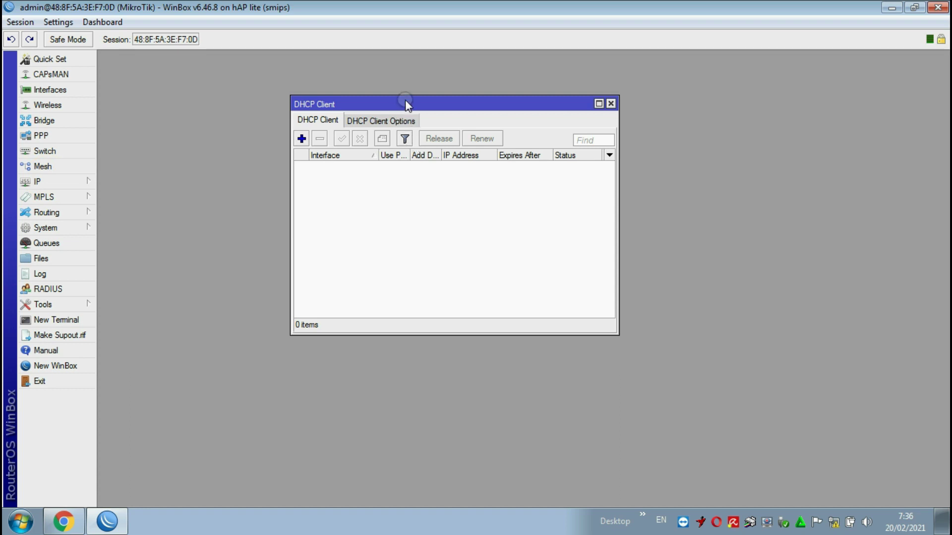
{"action": "left_click_drag", "start_coordinate": [406, 102], "coordinate": [441, 101]}
{"action": "left_click", "coordinate": [350, 121]}
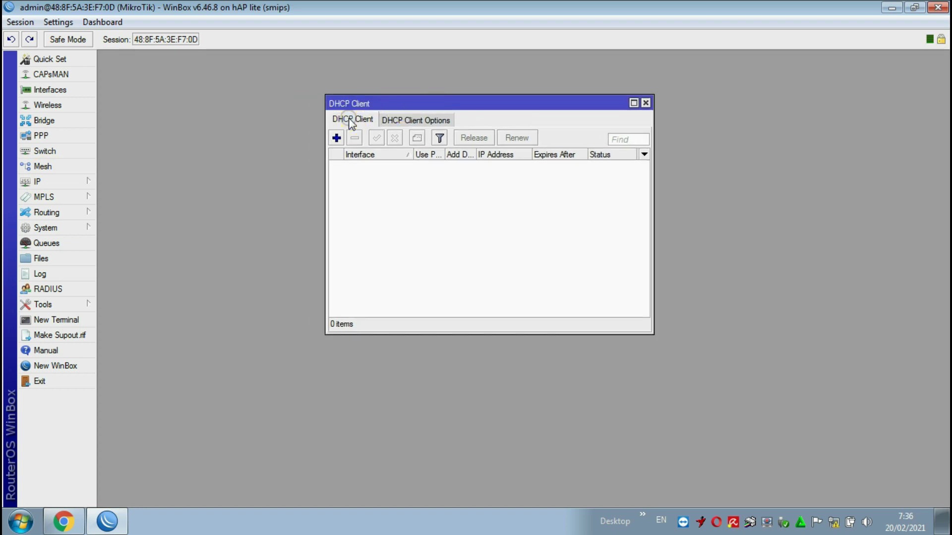
{"action": "left_click", "coordinate": [337, 139]}
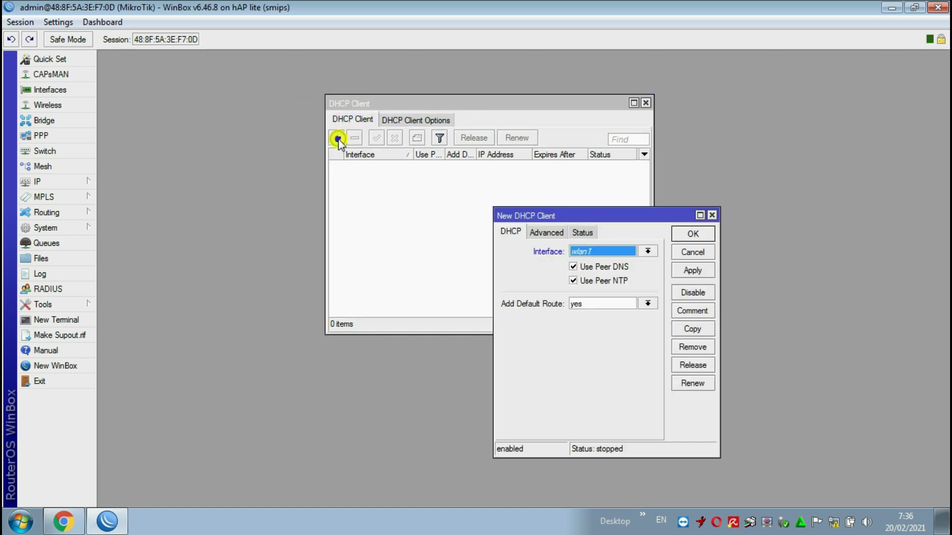
{"action": "left_click", "coordinate": [601, 252]}
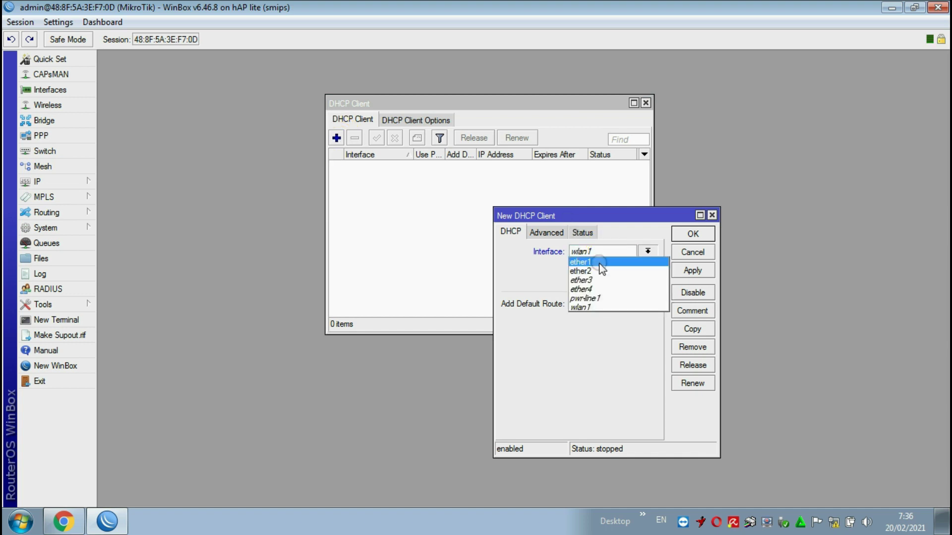
{"action": "left_click", "coordinate": [602, 260]}
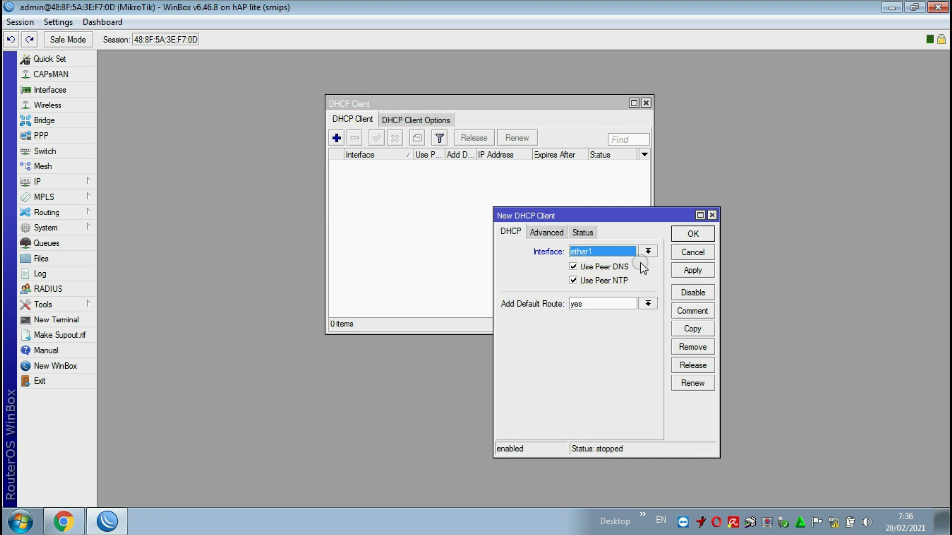
{"action": "left_click_drag", "start_coordinate": [674, 217], "coordinate": [633, 198]}
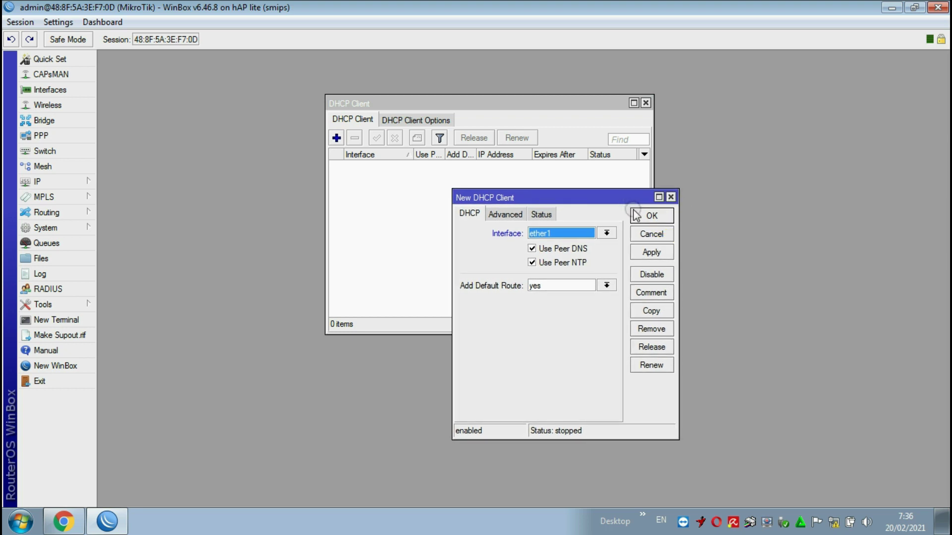
{"action": "left_click", "coordinate": [651, 252]}
{"action": "left_click", "coordinate": [651, 215]}
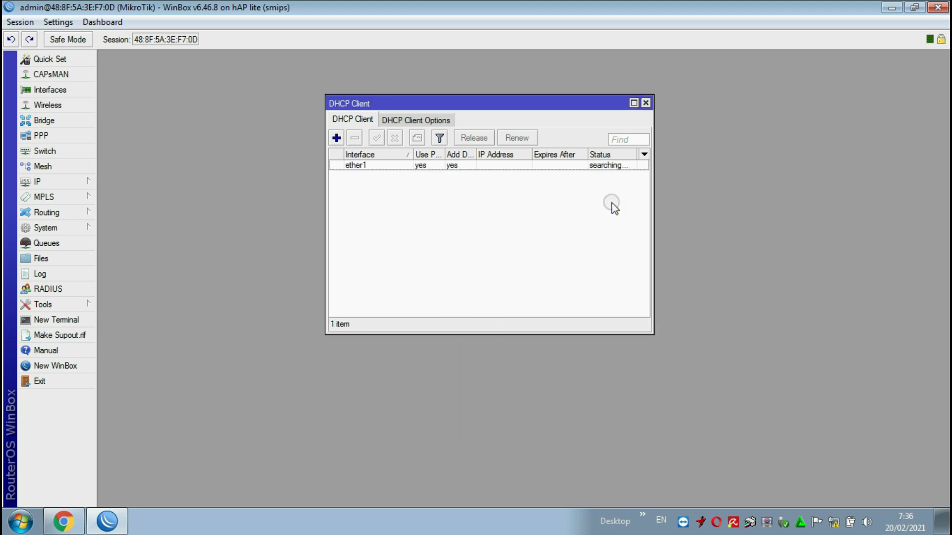
{"action": "left_click", "coordinate": [603, 169]}
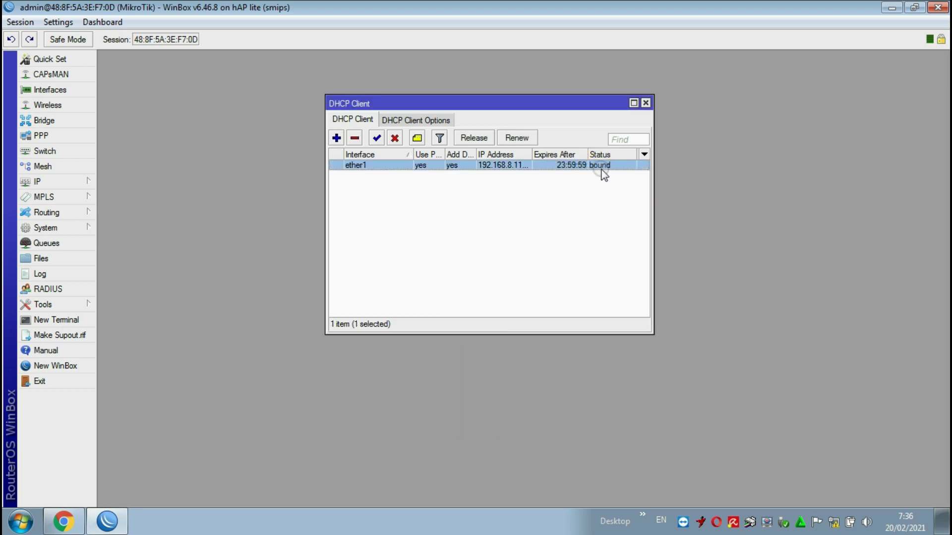
{"action": "left_click", "coordinate": [645, 103]}
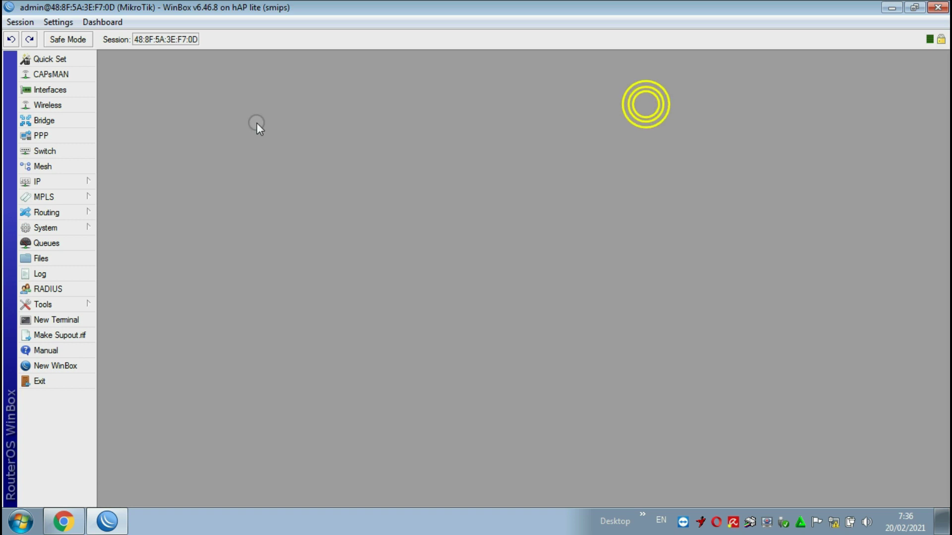
- Bring up the IP address list showing the existing 192.168.8.112 entry
{"action": "left_click", "coordinate": [56, 181]}
{"action": "left_click", "coordinate": [122, 177]}
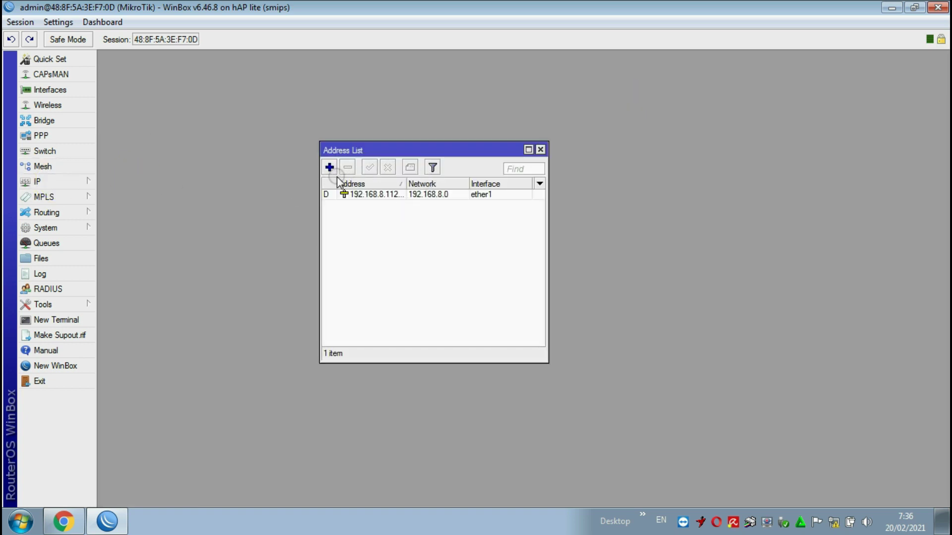
{"action": "left_click", "coordinate": [540, 149]}
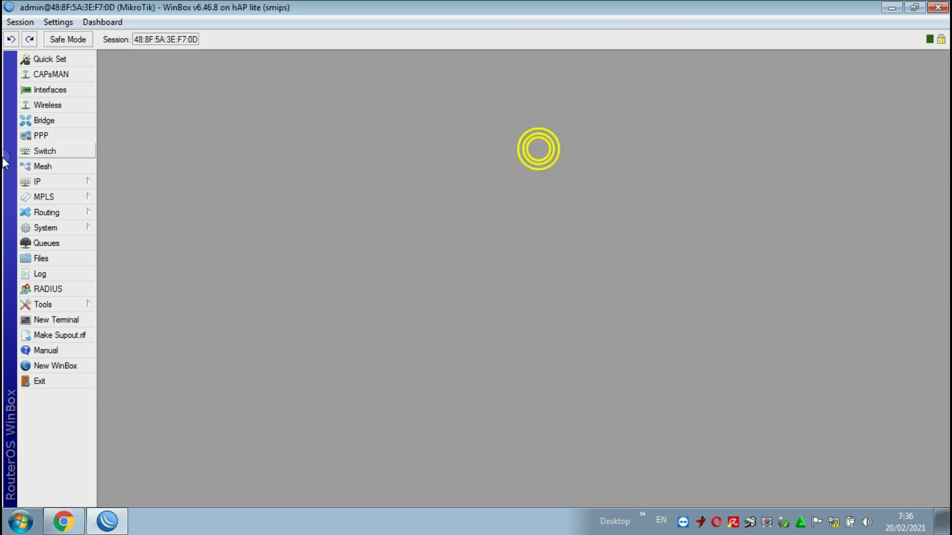
{"action": "left_click", "coordinate": [59, 168]}
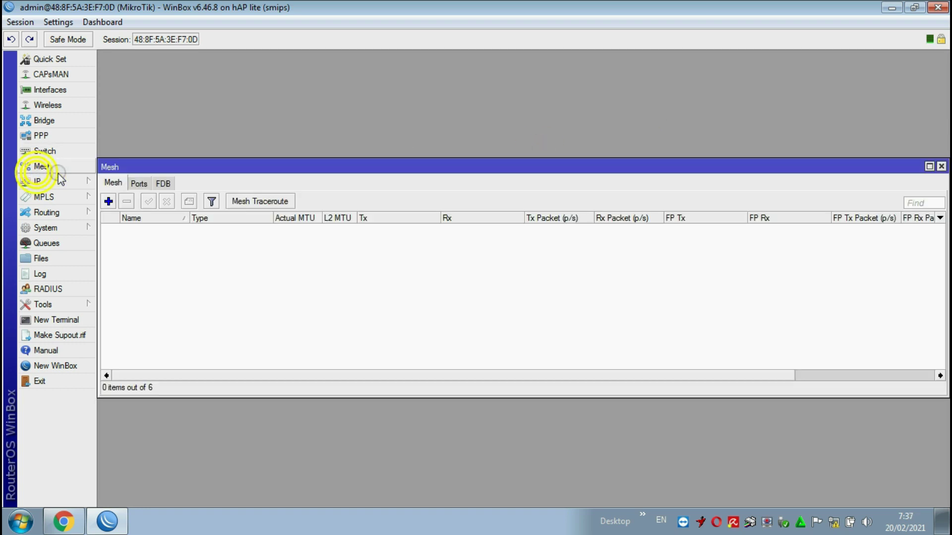
{"action": "left_click", "coordinate": [941, 167]}
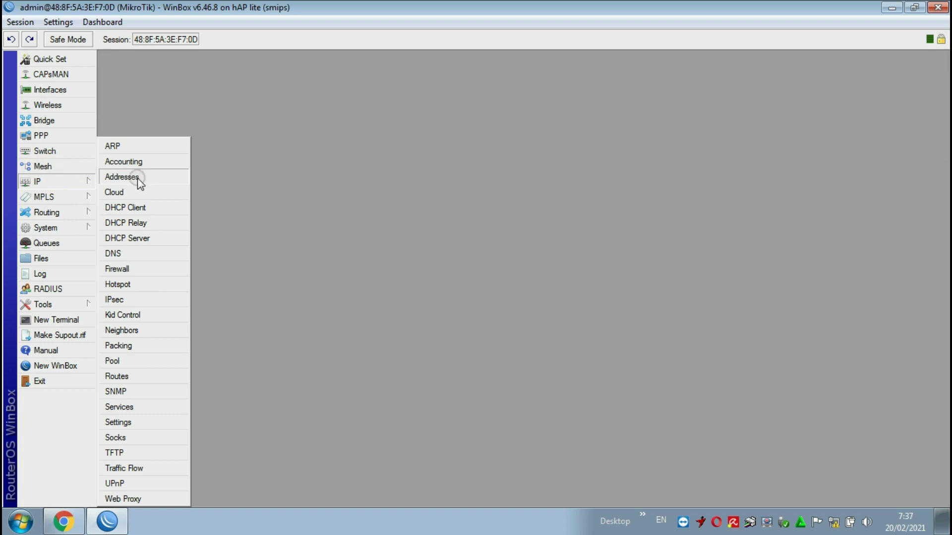
{"action": "left_click", "coordinate": [130, 176]}
{"action": "left_click", "coordinate": [386, 195]}
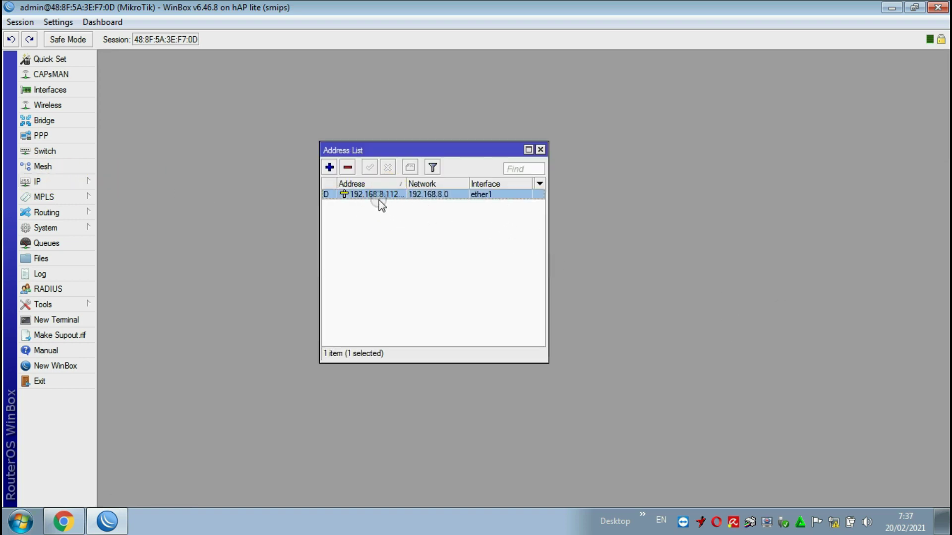
- Add address 10.10.10.1/24 on wlan1 and close the address list
{"action": "left_click", "coordinate": [330, 167]}
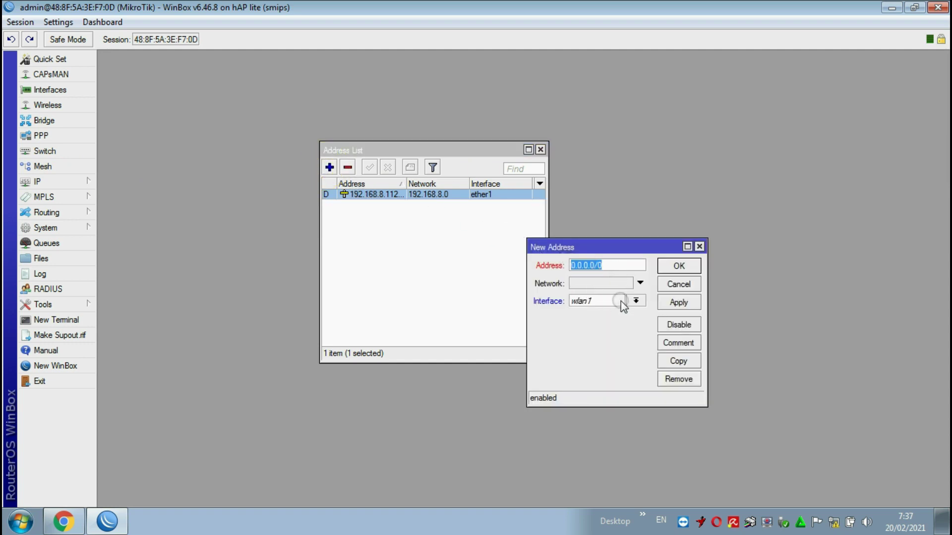
{"action": "left_click", "coordinate": [636, 301]}
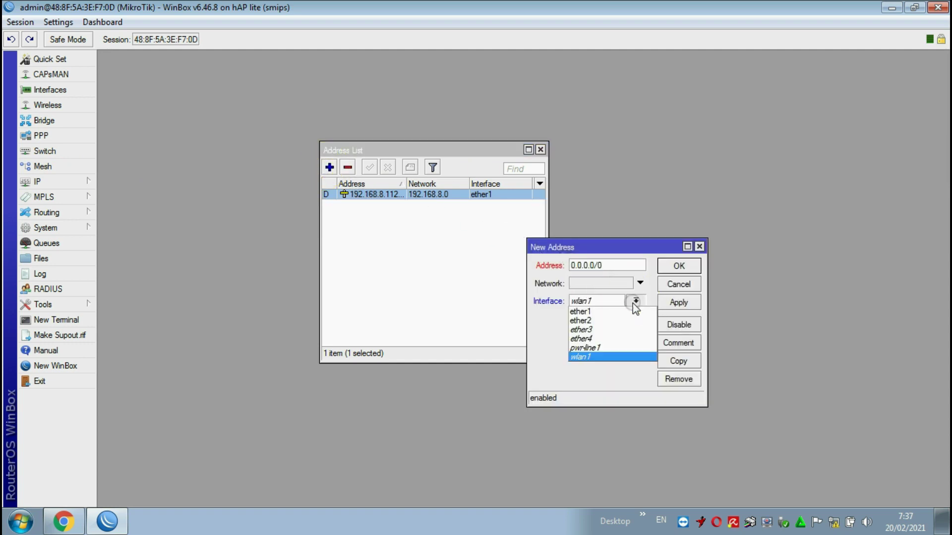
{"action": "left_click", "coordinate": [578, 356]}
{"action": "left_click", "coordinate": [614, 265]}
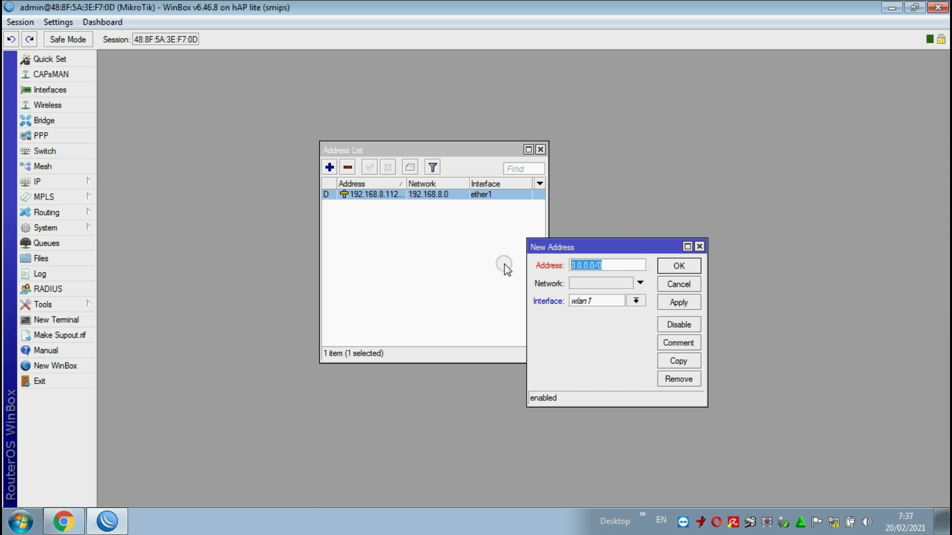
{"action": "type", "text": "10.10.10.1/24"}
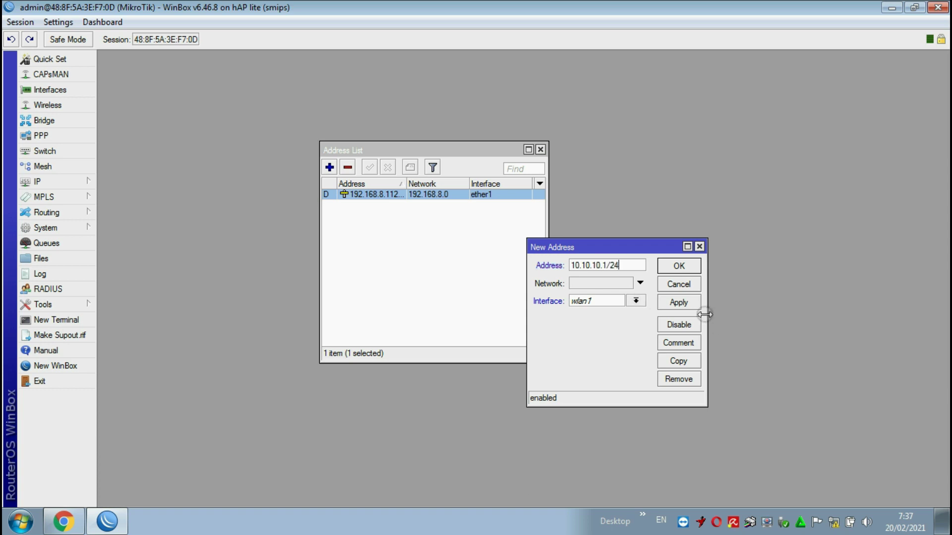
{"action": "left_click", "coordinate": [691, 306]}
{"action": "left_click", "coordinate": [677, 262]}
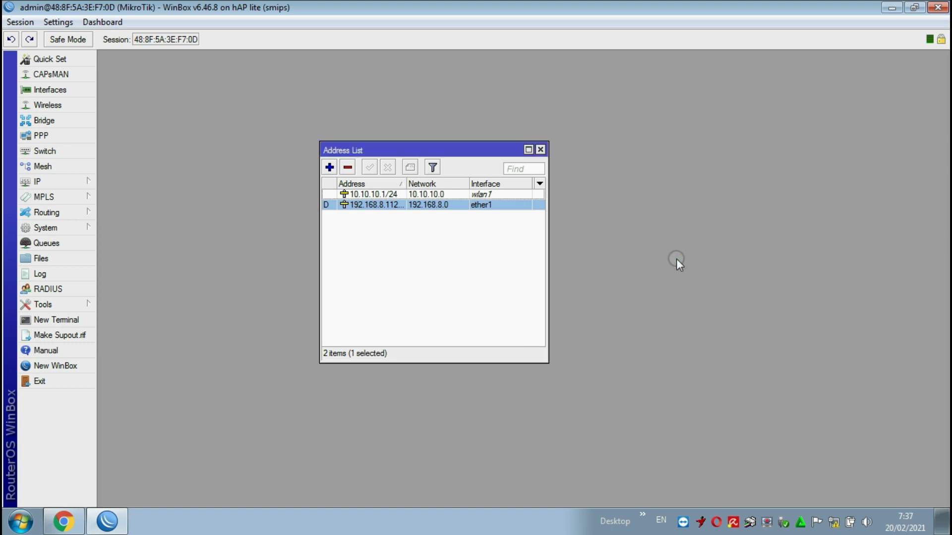
{"action": "left_click", "coordinate": [540, 150]}
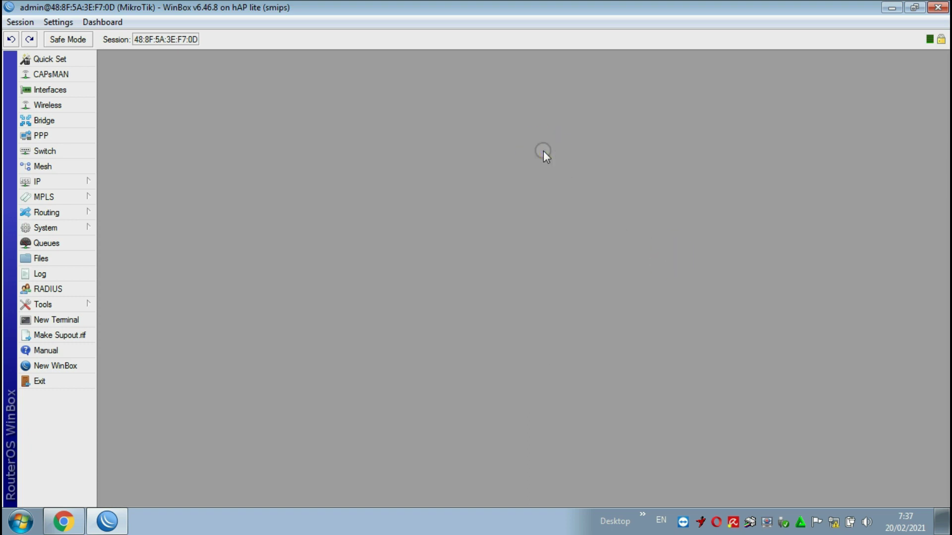
- Enable Allow Remote Requests in DNS settings, keeping dynamic server 192.168.8.1
{"action": "left_click", "coordinate": [63, 181]}
{"action": "left_click", "coordinate": [112, 253]}
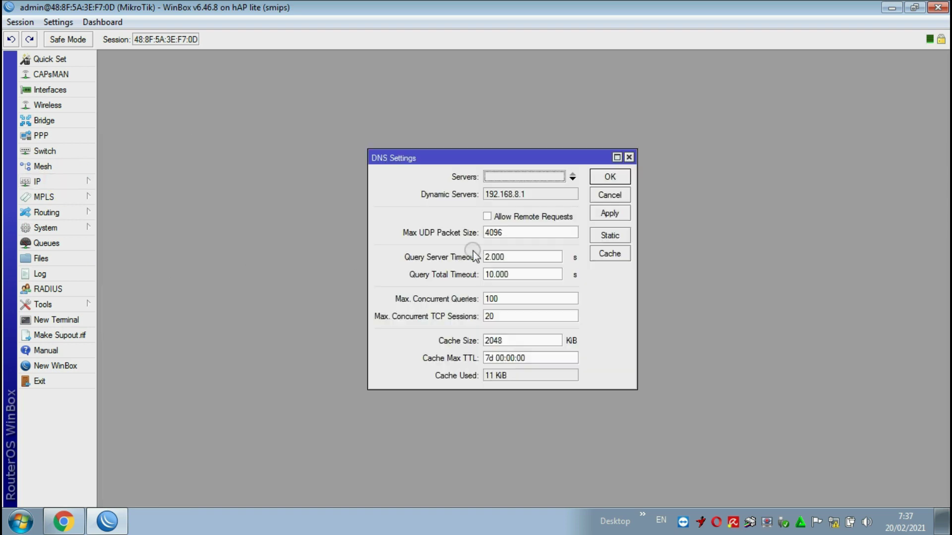
{"action": "left_click", "coordinate": [488, 218]}
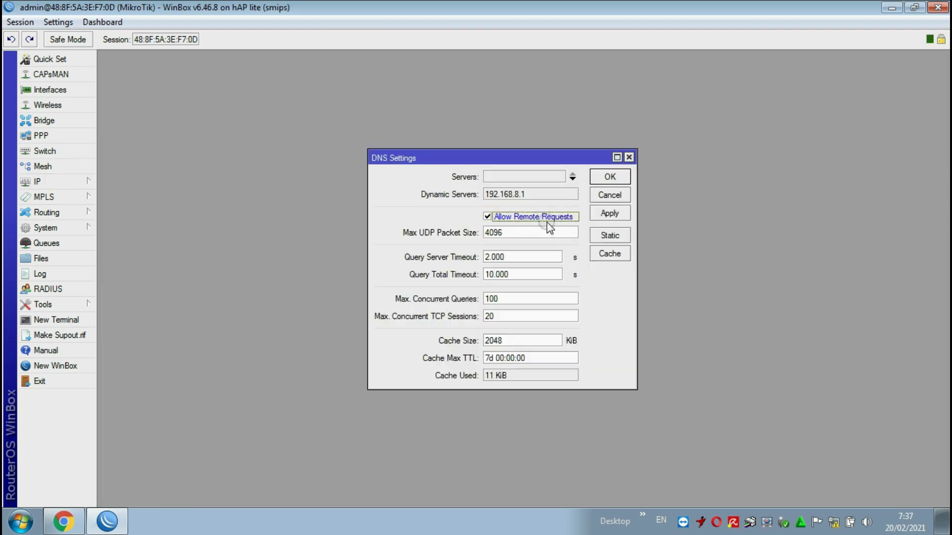
{"action": "left_click_drag", "start_coordinate": [486, 198], "coordinate": [531, 197]}
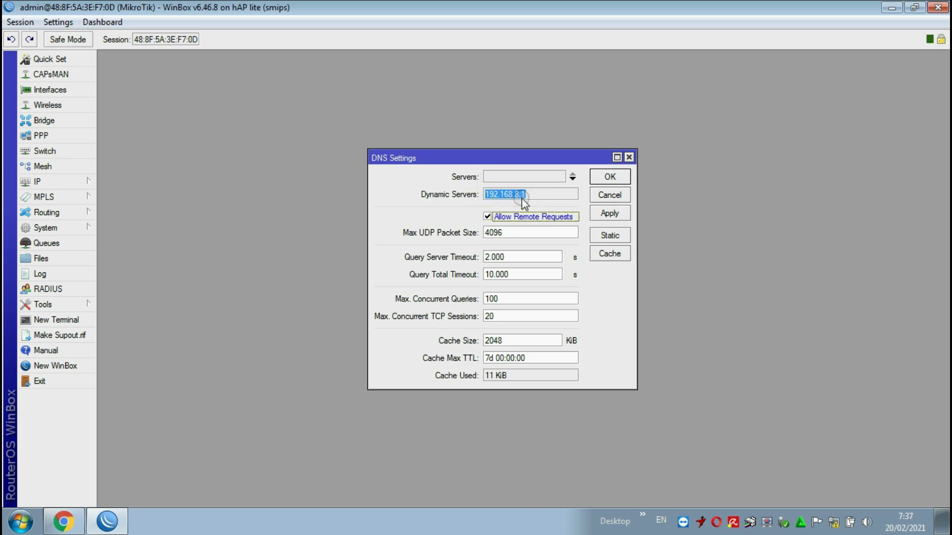
{"action": "left_click", "coordinate": [528, 195]}
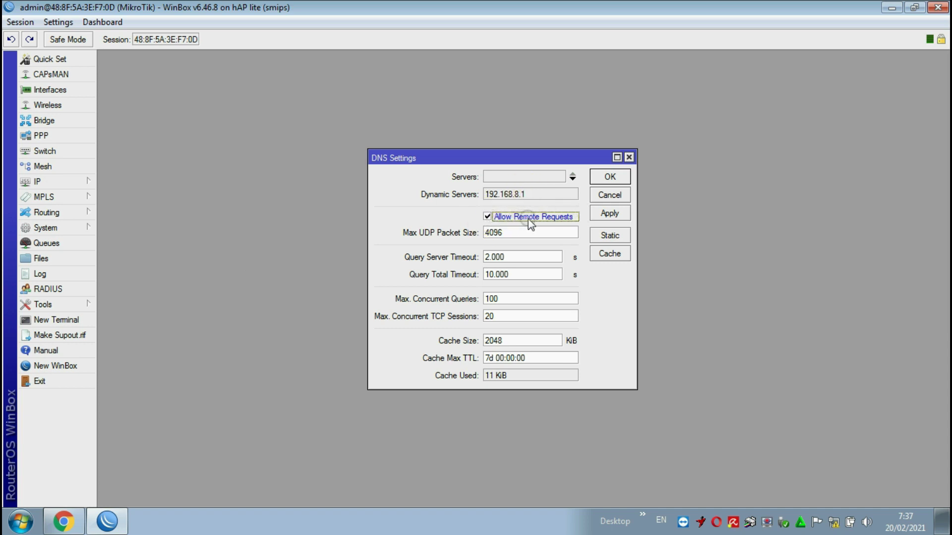
{"action": "left_click", "coordinate": [609, 178]}
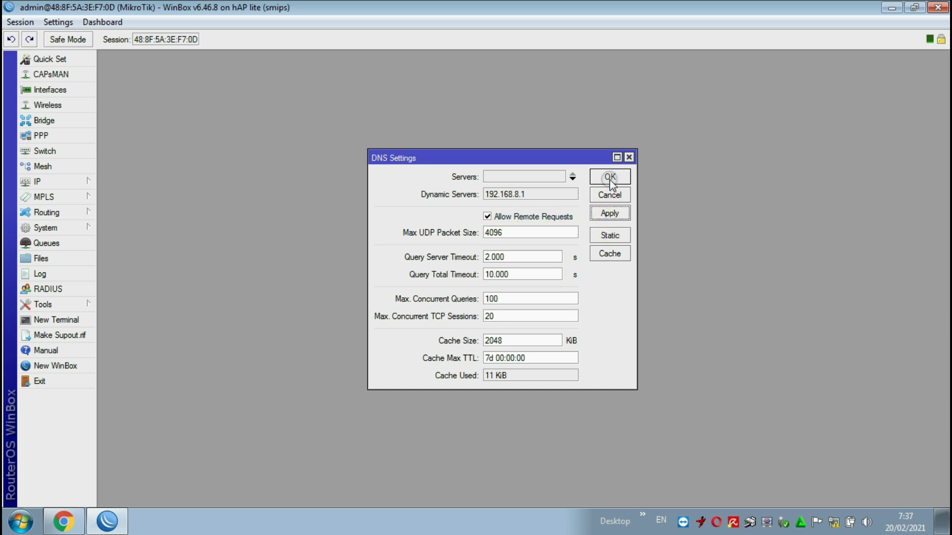
{"action": "left_click", "coordinate": [77, 181]}
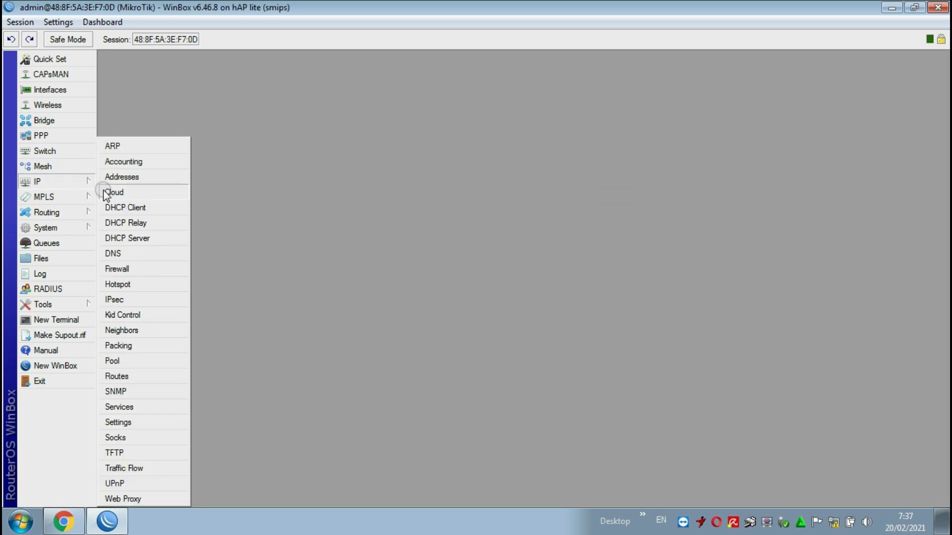
- Add a NAT rule masquerading traffic out ether1, then close the Firewall window
{"action": "left_click", "coordinate": [131, 270]}
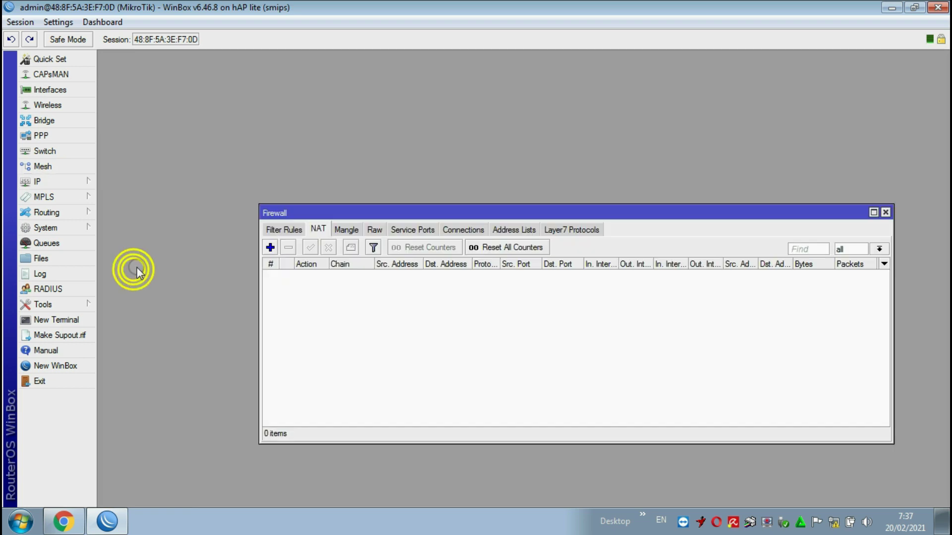
{"action": "left_click", "coordinate": [270, 247]}
{"action": "left_click", "coordinate": [494, 75]}
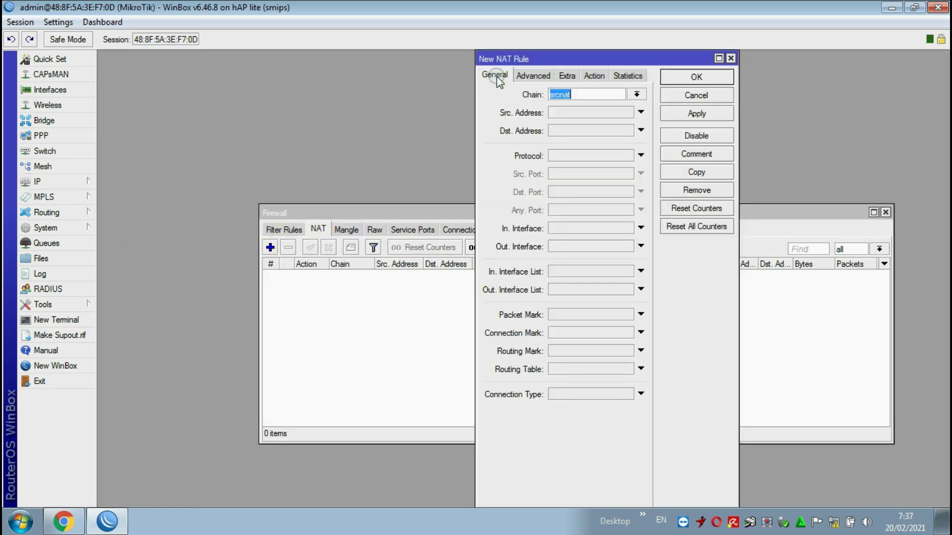
{"action": "left_click", "coordinate": [639, 247]}
{"action": "left_click", "coordinate": [615, 247]}
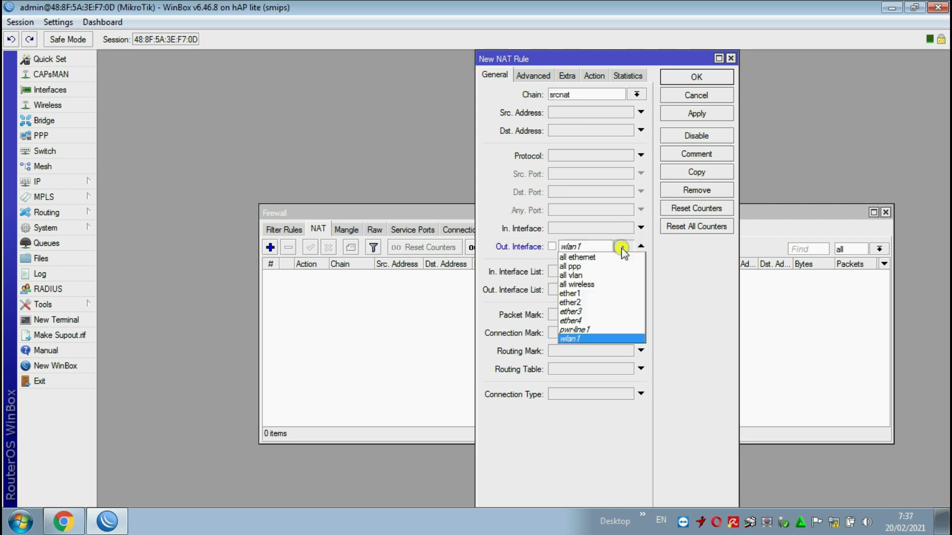
{"action": "left_click", "coordinate": [589, 294]}
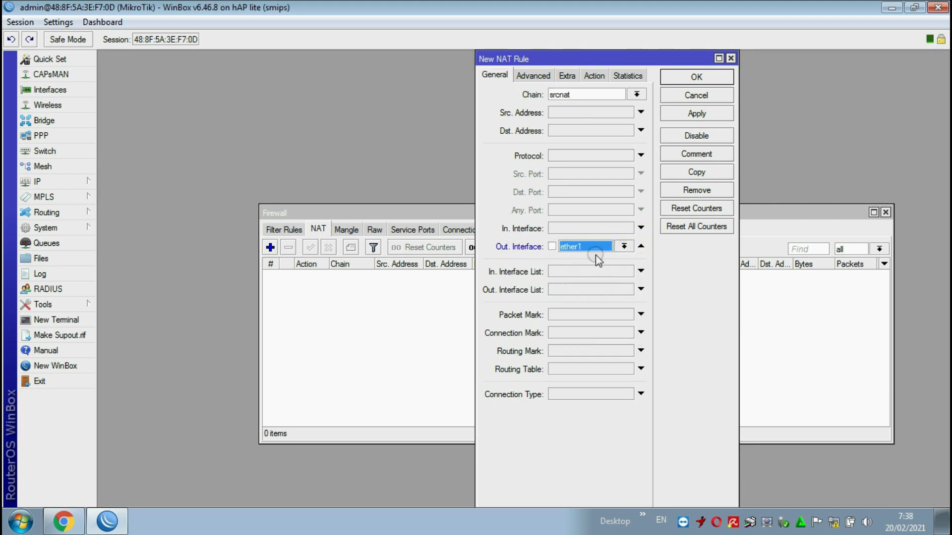
{"action": "left_click", "coordinate": [597, 76]}
{"action": "left_click", "coordinate": [601, 94]}
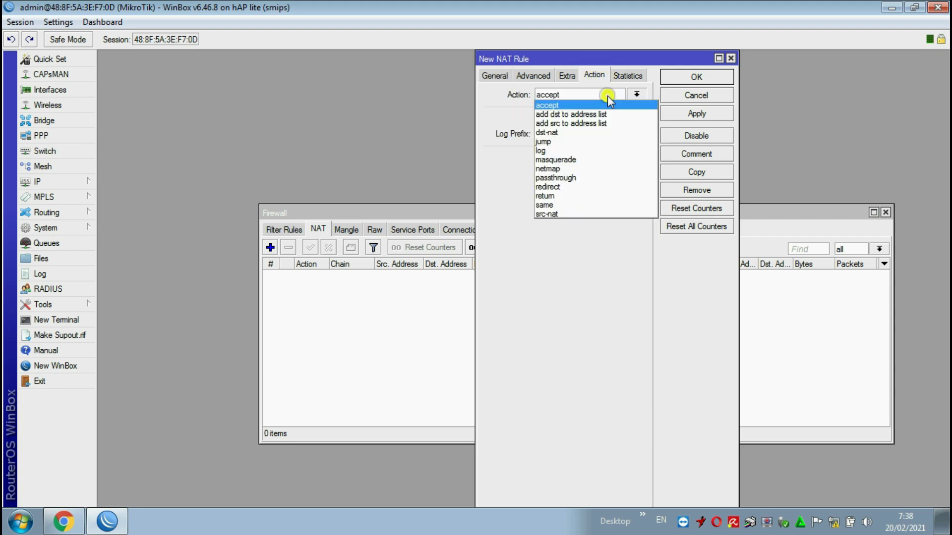
{"action": "left_click", "coordinate": [570, 158]}
{"action": "left_click", "coordinate": [695, 114]}
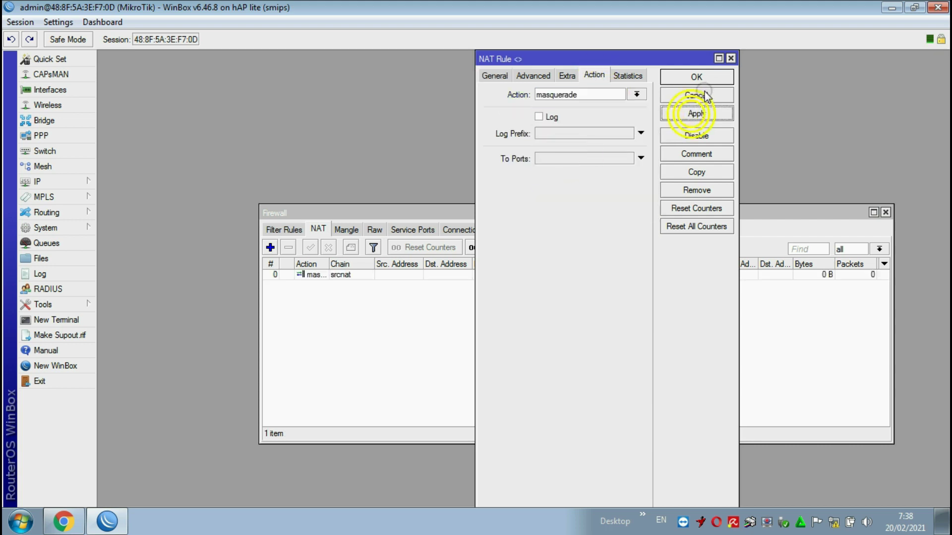
{"action": "left_click", "coordinate": [703, 79]}
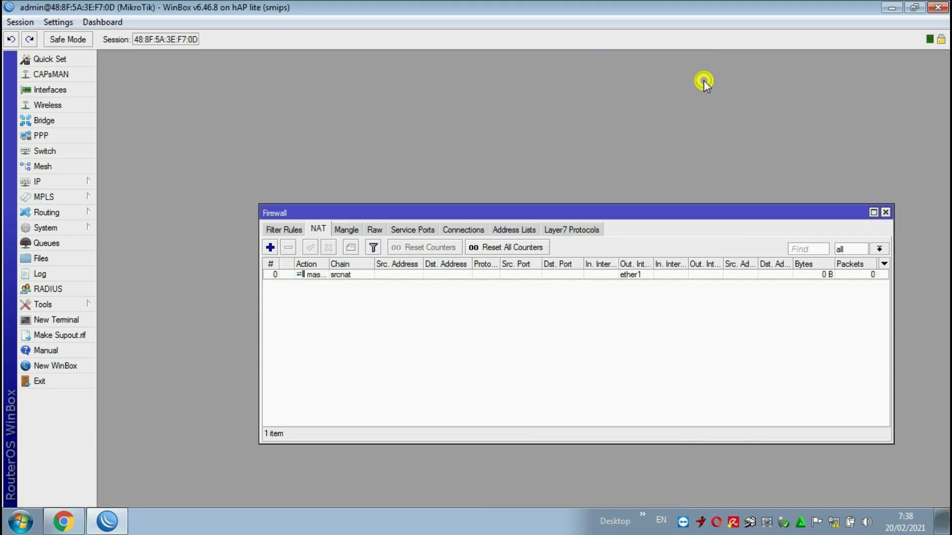
{"action": "left_click", "coordinate": [885, 211]}
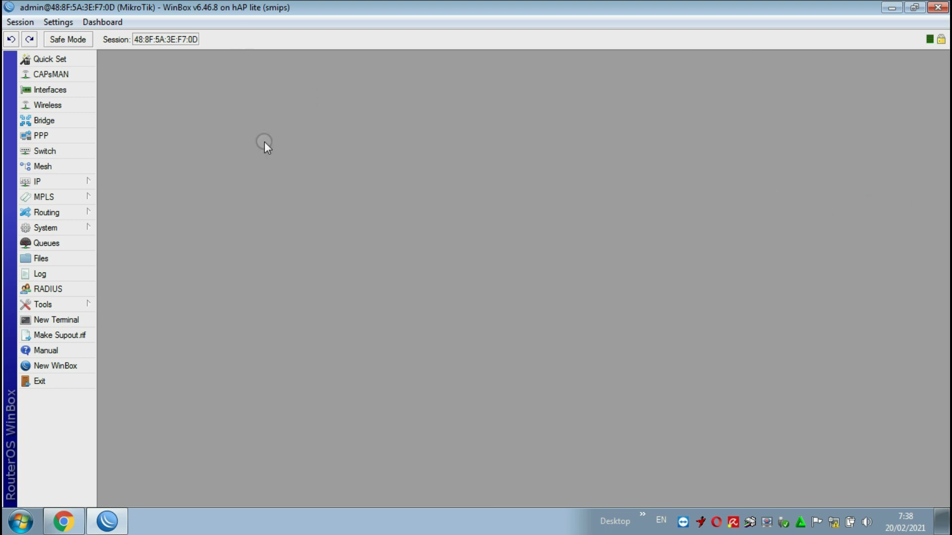
{"action": "left_click", "coordinate": [75, 320]}
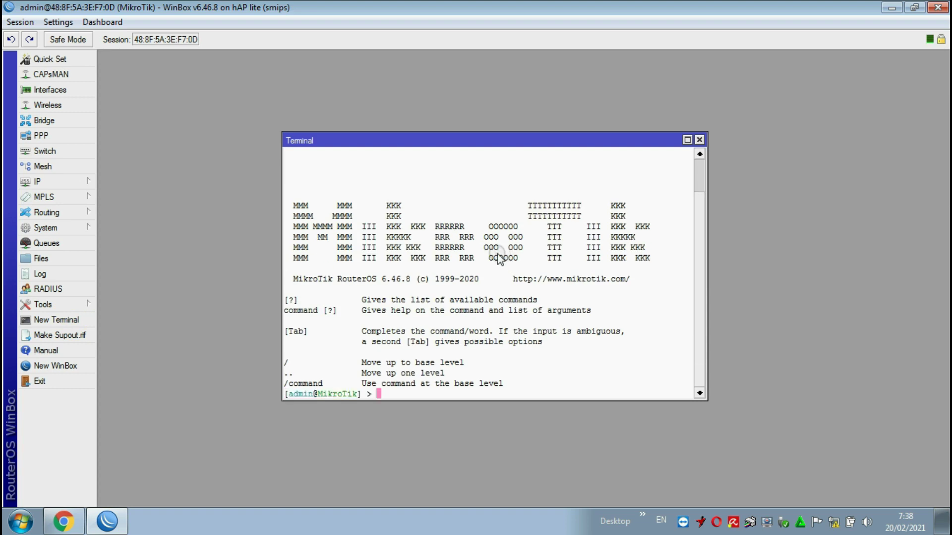
{"action": "type", "text": "PING GOOGLE.COM"}
{"action": "key", "text": "Return"}
{"action": "type", "text": "ping google.com"}
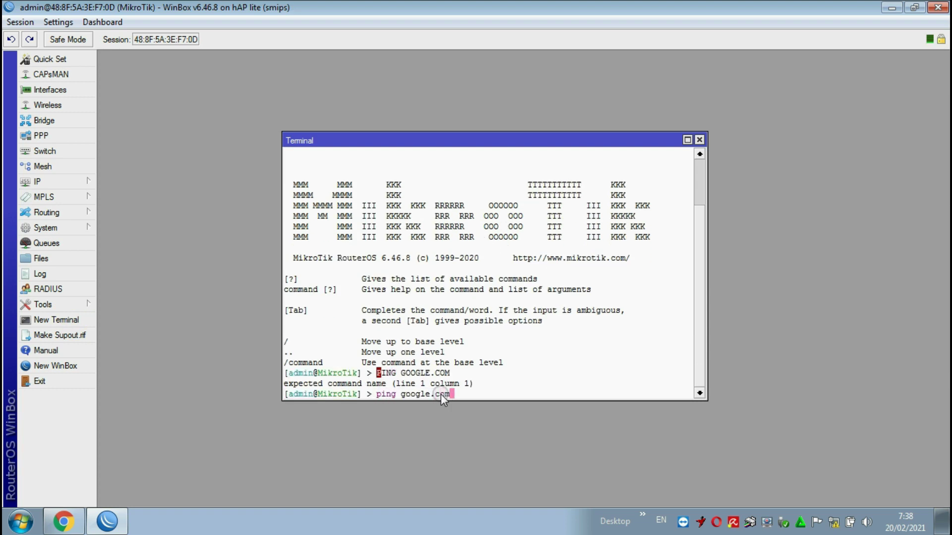
{"action": "key", "text": "Return"}
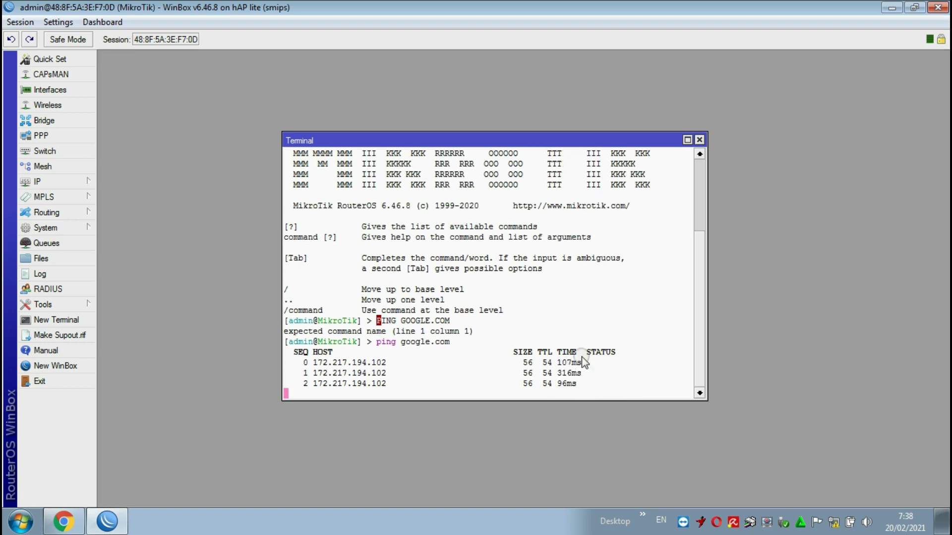
{"action": "left_click", "coordinate": [699, 141]}
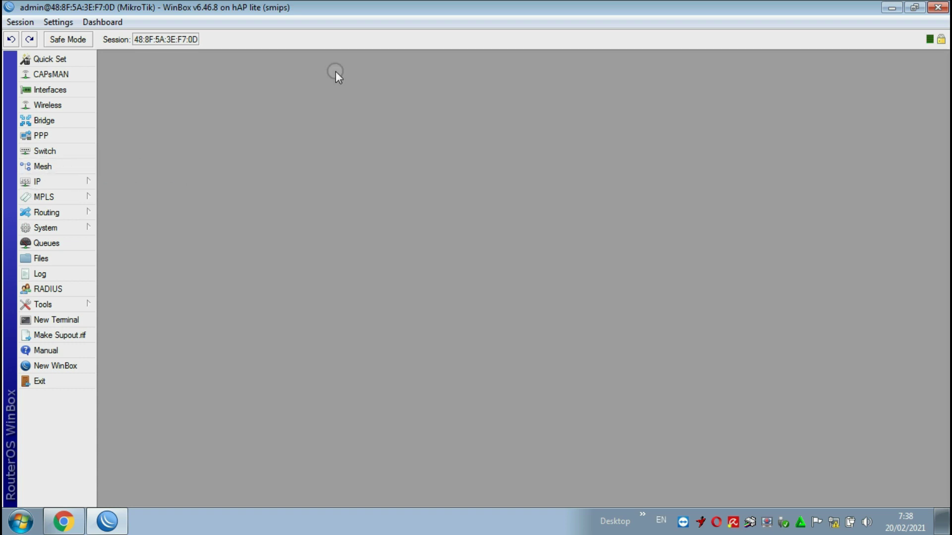
- Run Hotspot Setup on wlan1 with default settings, producing hotspot1, hs-pool-1 and hsprof1
{"action": "left_click", "coordinate": [81, 181]}
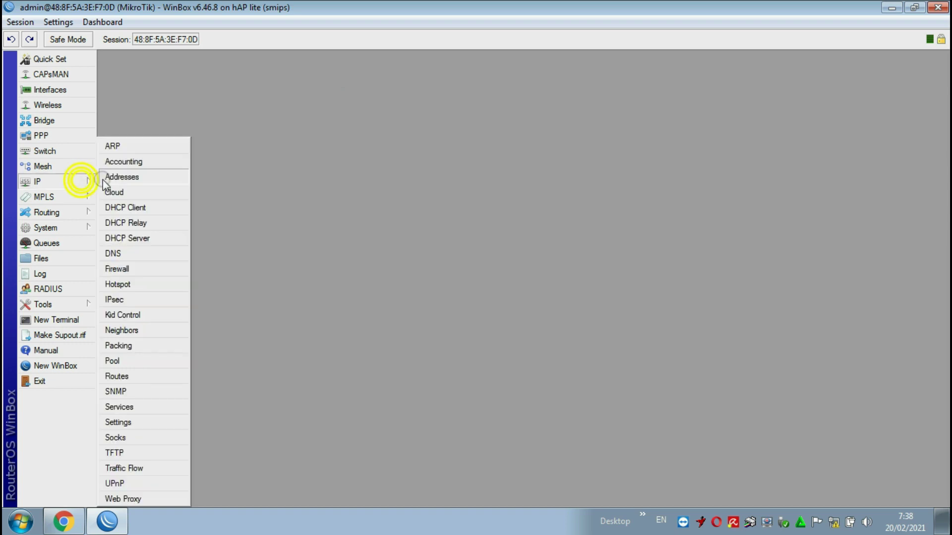
{"action": "left_click", "coordinate": [136, 290]}
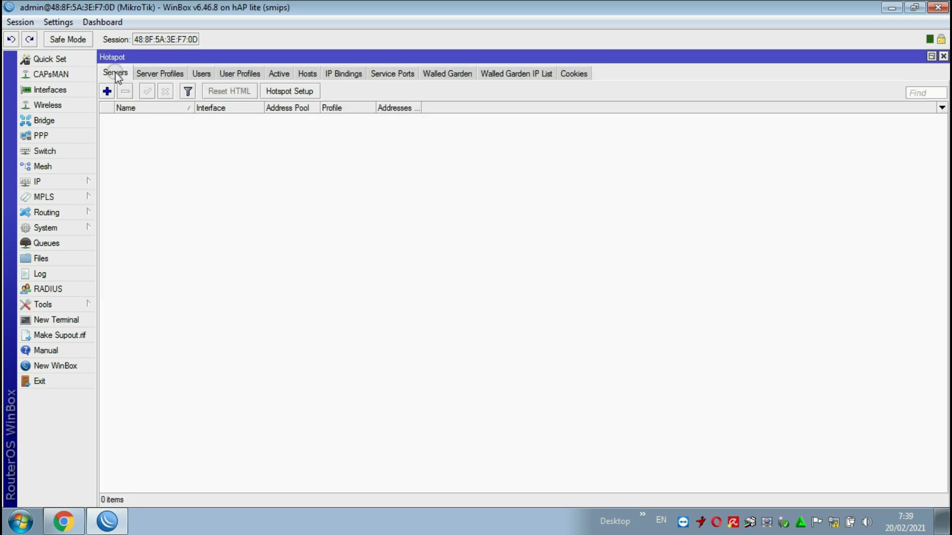
{"action": "left_click", "coordinate": [307, 92]}
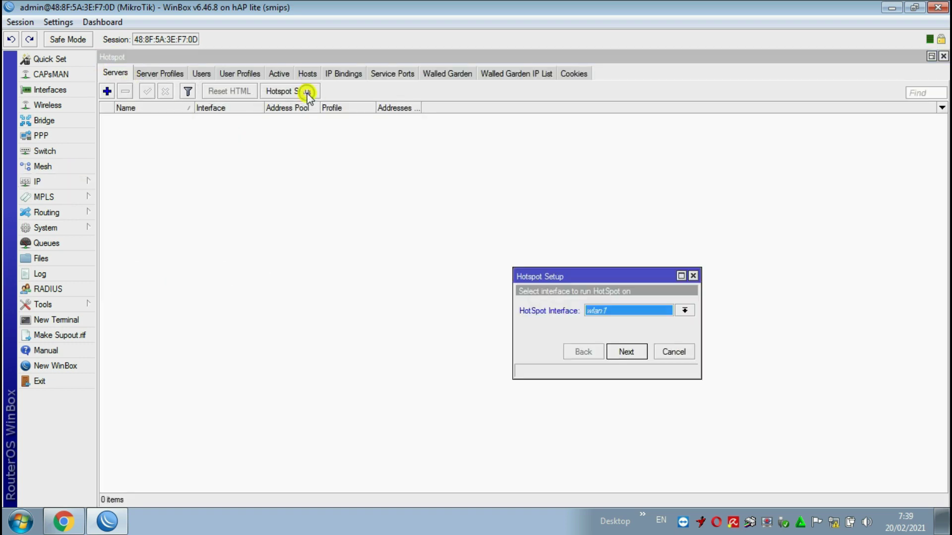
{"action": "left_click", "coordinate": [686, 311]}
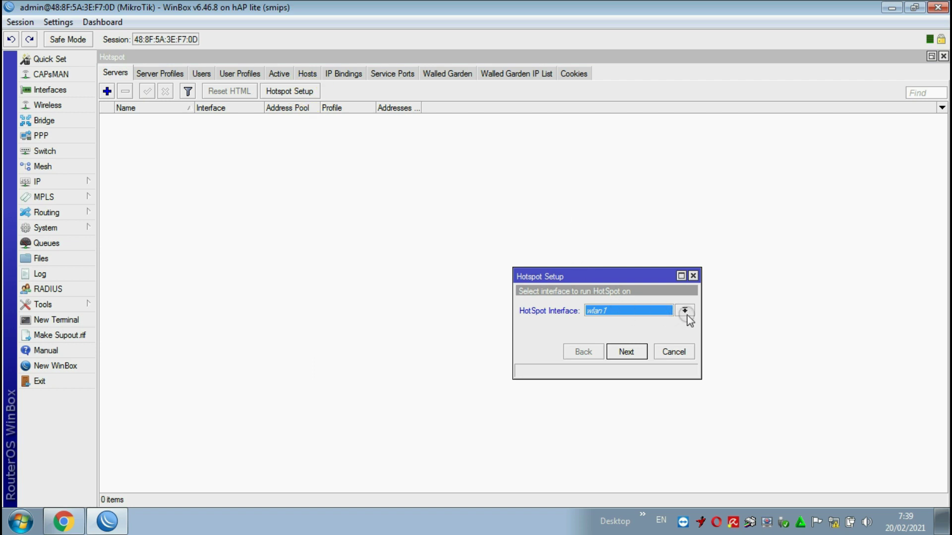
{"action": "left_click", "coordinate": [684, 312]}
{"action": "left_click", "coordinate": [683, 312]}
{"action": "left_click", "coordinate": [621, 316]}
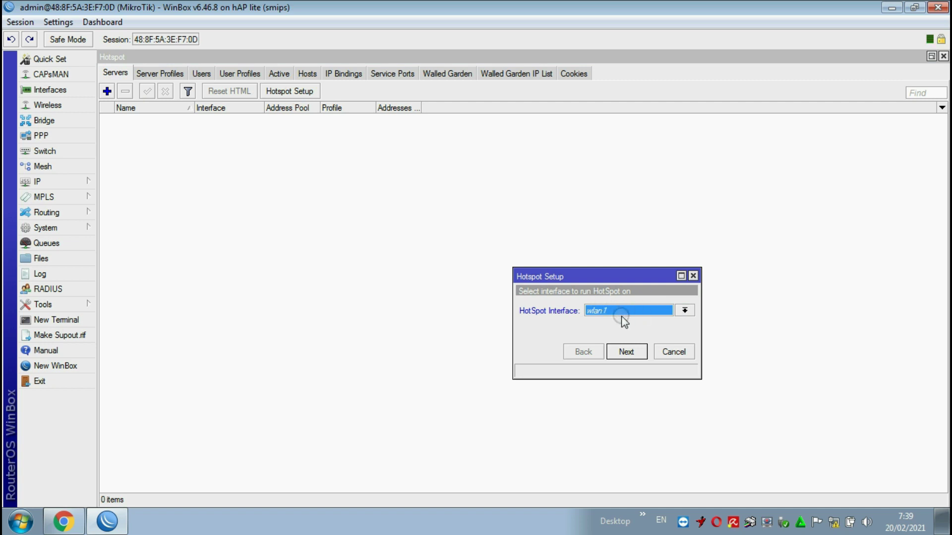
{"action": "left_click", "coordinate": [626, 350]}
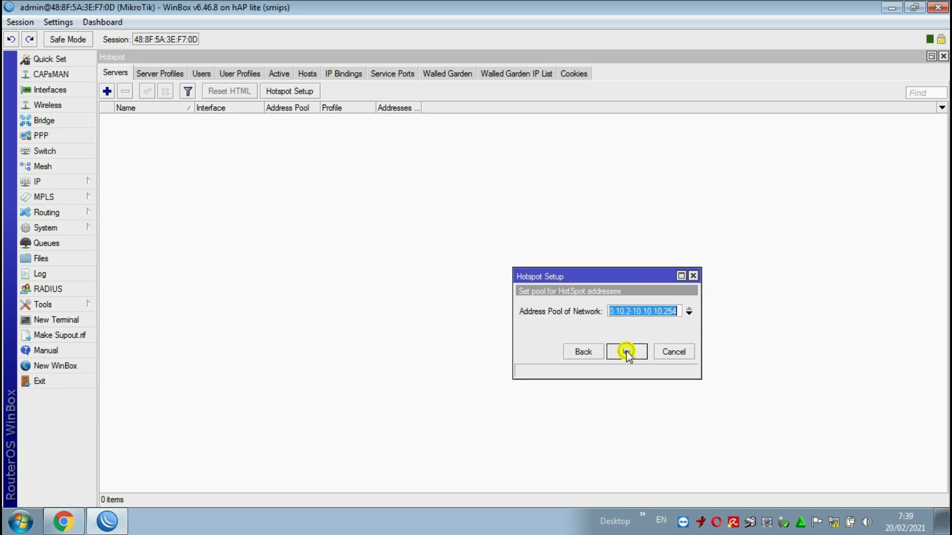
{"action": "left_click", "coordinate": [626, 350]}
{"action": "left_click", "coordinate": [627, 350]}
{"action": "left_click", "coordinate": [626, 350]}
{"action": "left_click", "coordinate": [626, 350]}
{"action": "left_click", "coordinate": [626, 350]}
{"action": "left_click", "coordinate": [626, 351]}
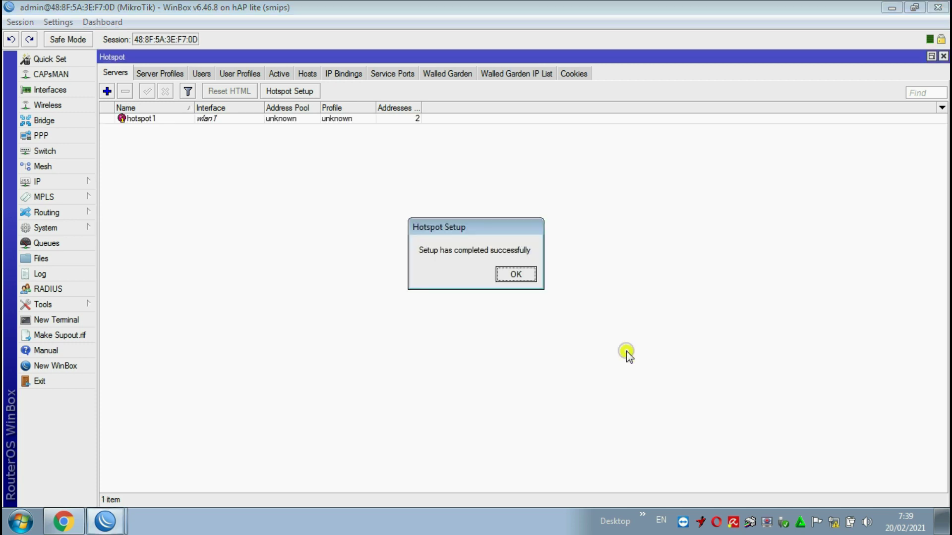
{"action": "left_click", "coordinate": [530, 277]}
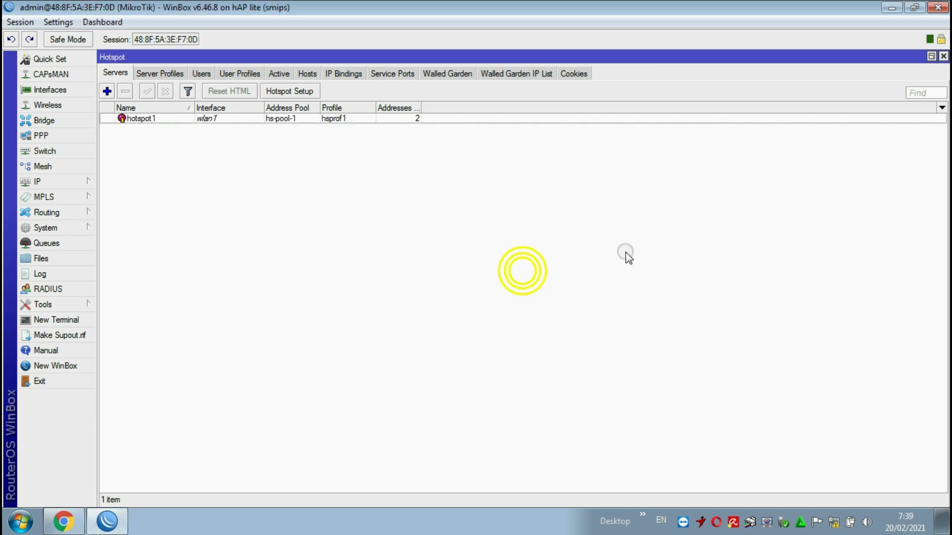
- Add hotspot user user1 with a password
{"action": "left_click", "coordinate": [205, 75]}
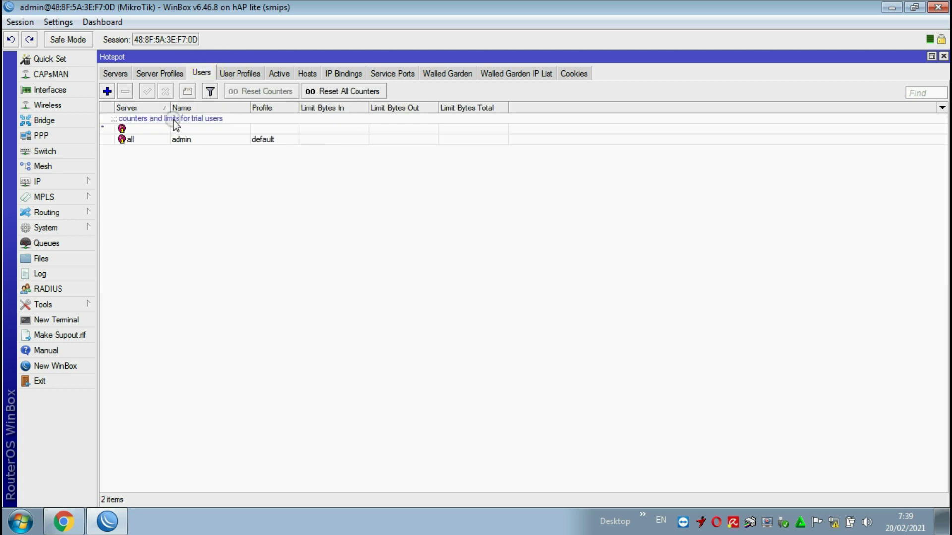
{"action": "left_click", "coordinate": [107, 91]}
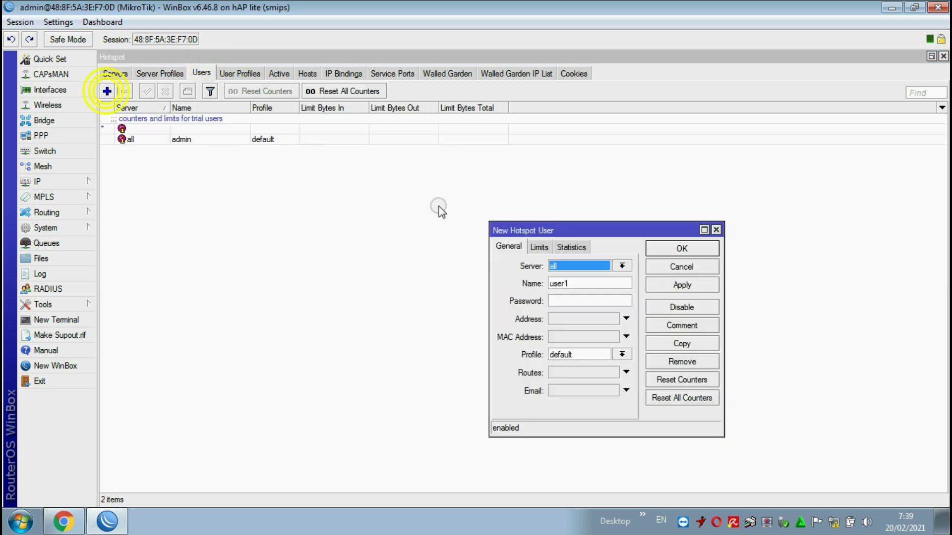
{"action": "left_click", "coordinate": [575, 283]}
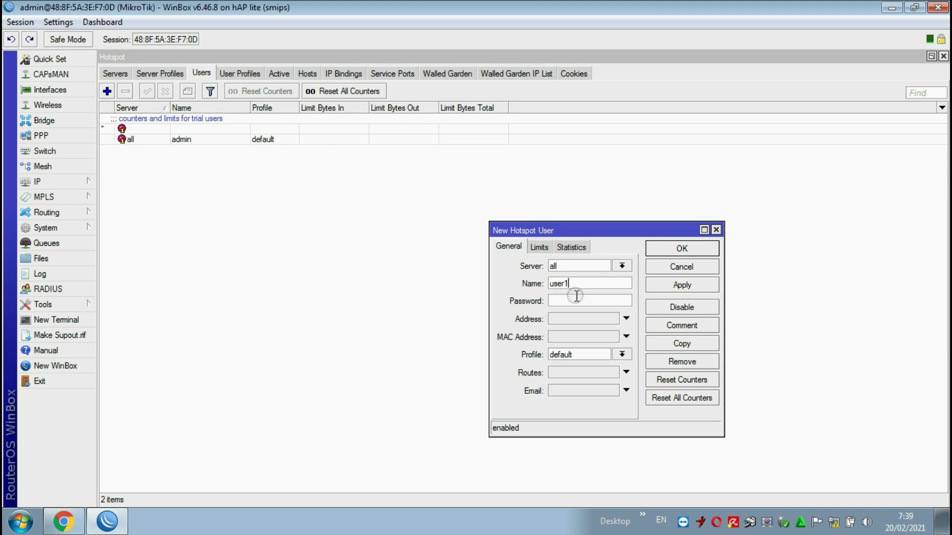
{"action": "left_click", "coordinate": [577, 297]}
{"action": "type", "text": "123"}
{"action": "left_click", "coordinate": [539, 247]}
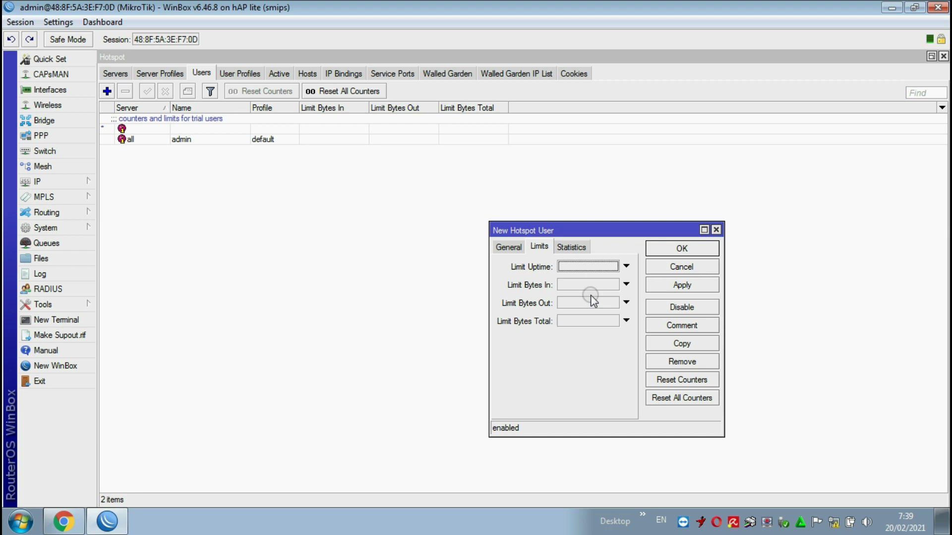
{"action": "left_click", "coordinate": [508, 246]}
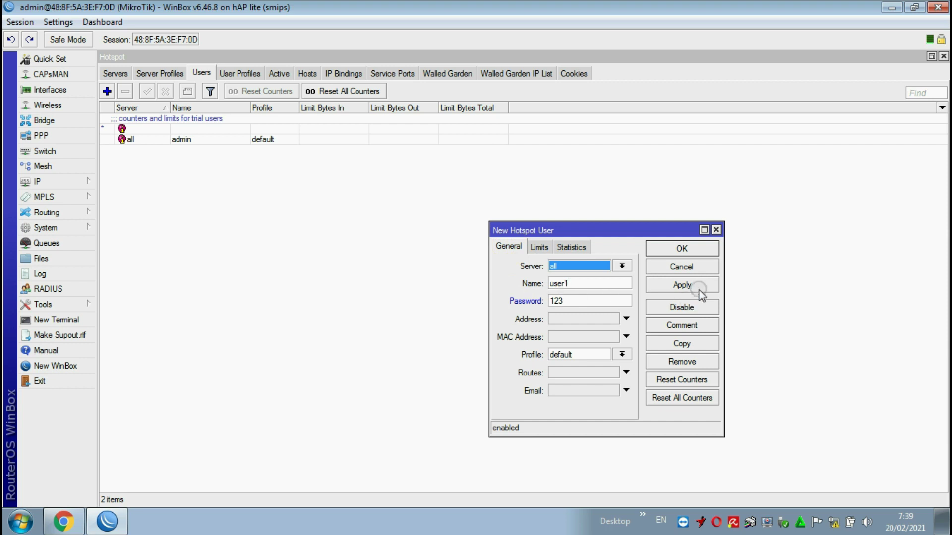
{"action": "left_click", "coordinate": [683, 284]}
{"action": "left_click", "coordinate": [689, 246]}
{"action": "left_click", "coordinate": [579, 284]}
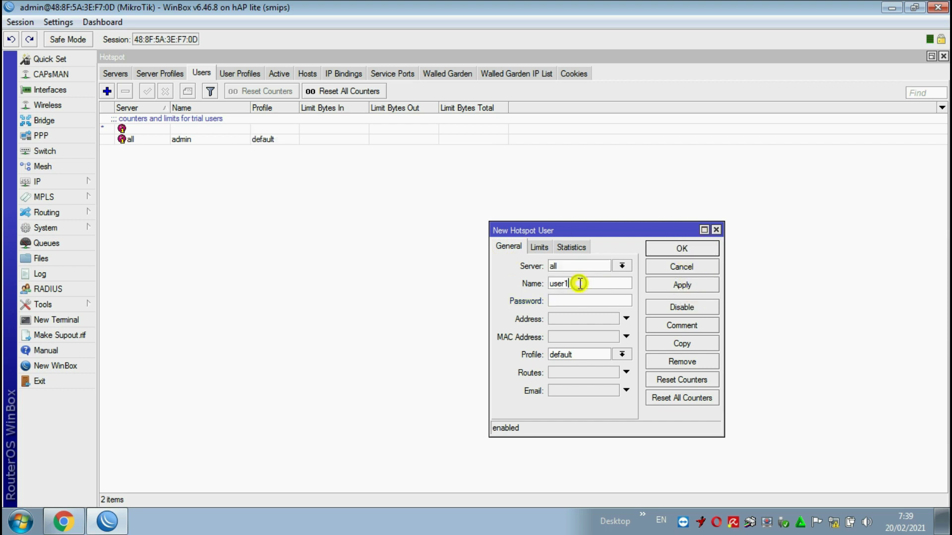
{"action": "left_click", "coordinate": [577, 303]}
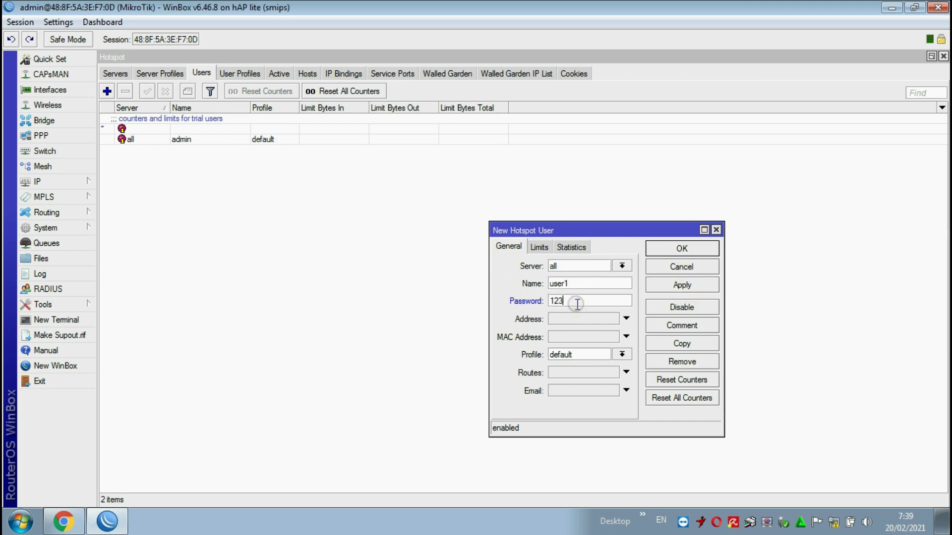
{"action": "left_click", "coordinate": [681, 284]}
{"action": "left_click", "coordinate": [683, 249]}
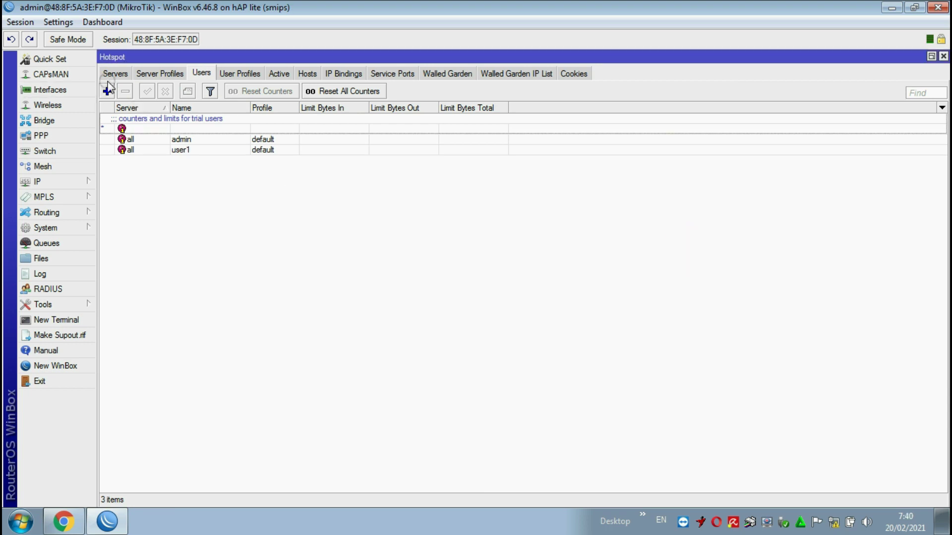
- Add hotspot user user2 with a password
{"action": "left_click", "coordinate": [108, 91]}
{"action": "left_click", "coordinate": [567, 304]}
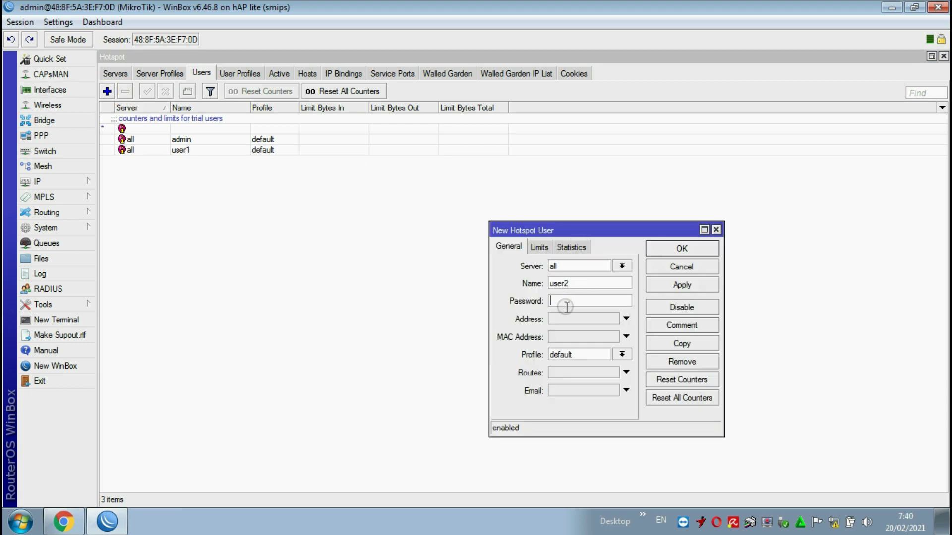
{"action": "type", "text": "12"}
{"action": "left_click", "coordinate": [682, 284]}
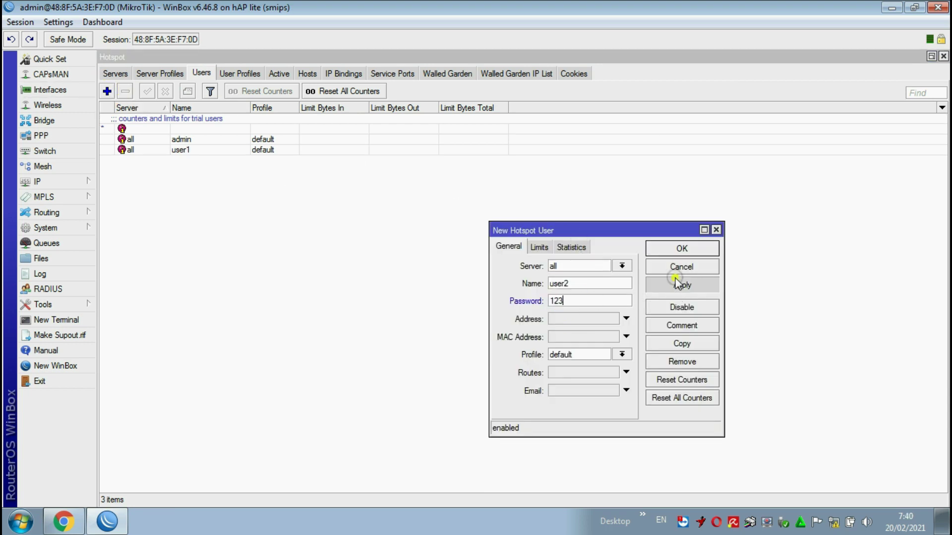
{"action": "left_click", "coordinate": [682, 248]}
- Add hotspot user user3 with a password
{"action": "left_click", "coordinate": [108, 91]}
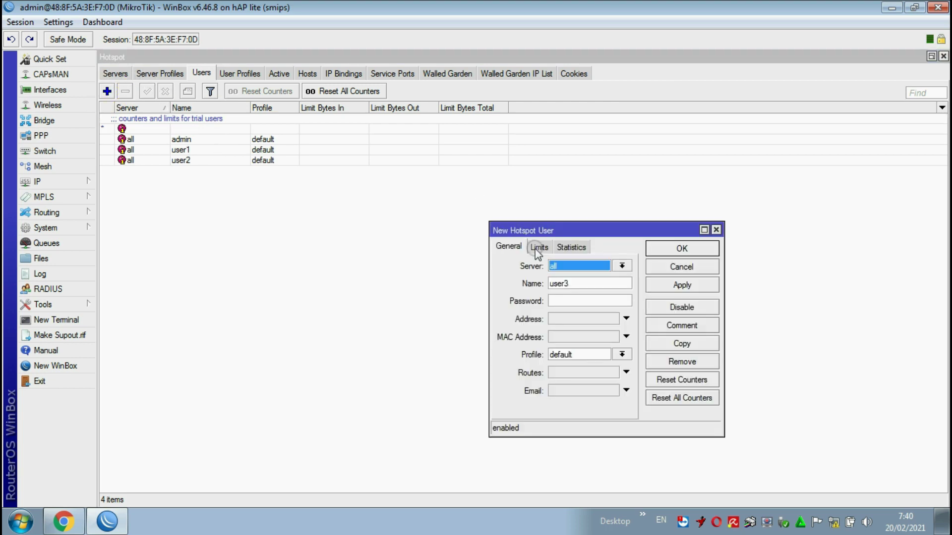
{"action": "left_click", "coordinate": [563, 299]}
{"action": "type", "text": "123"}
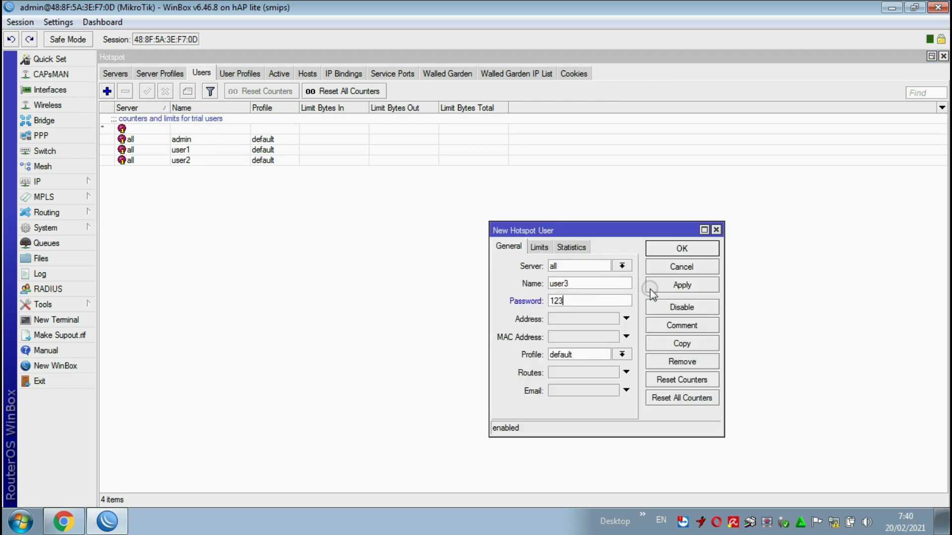
{"action": "left_click", "coordinate": [683, 284]}
{"action": "left_click", "coordinate": [688, 250]}
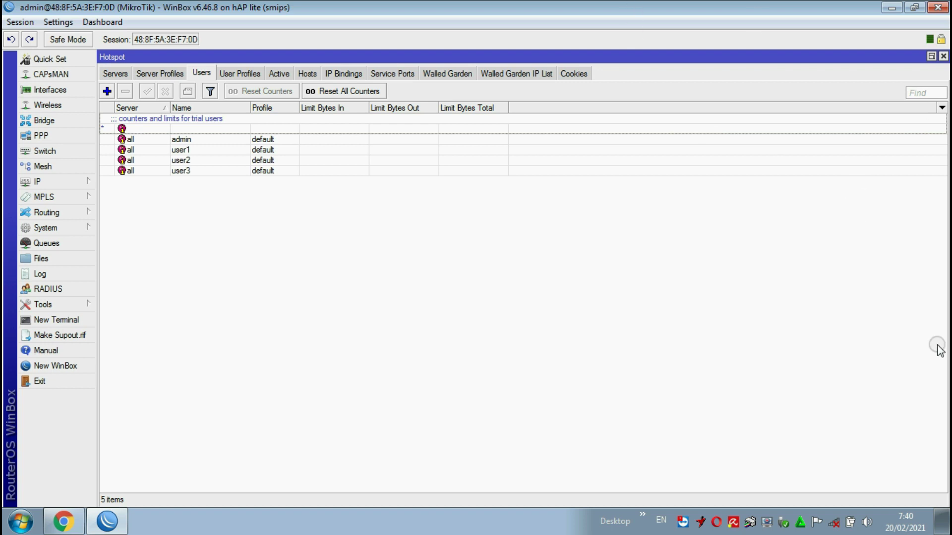
- Join the ALGI 941 Wi-Fi network and set it as a Public network
{"action": "left_click", "coordinate": [833, 523]}
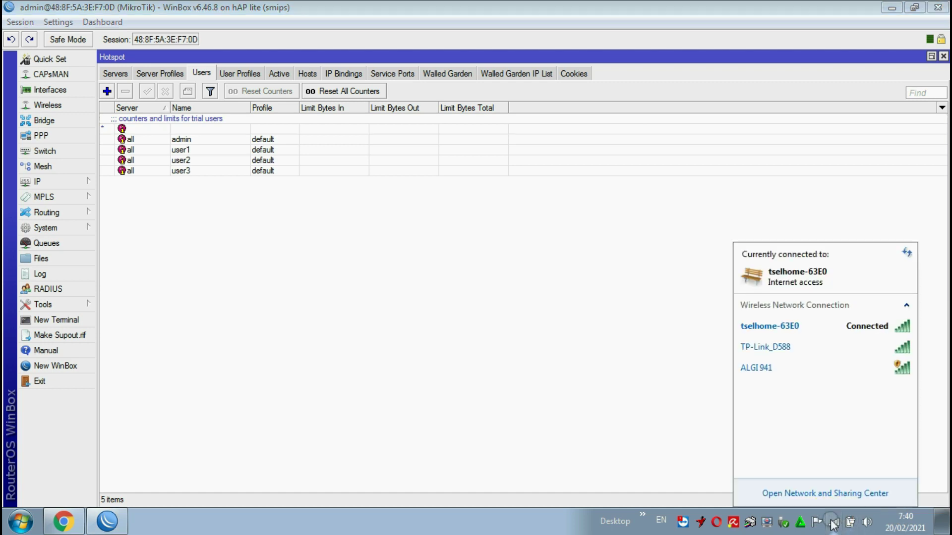
{"action": "left_click", "coordinate": [834, 523]}
{"action": "left_click", "coordinate": [833, 522]}
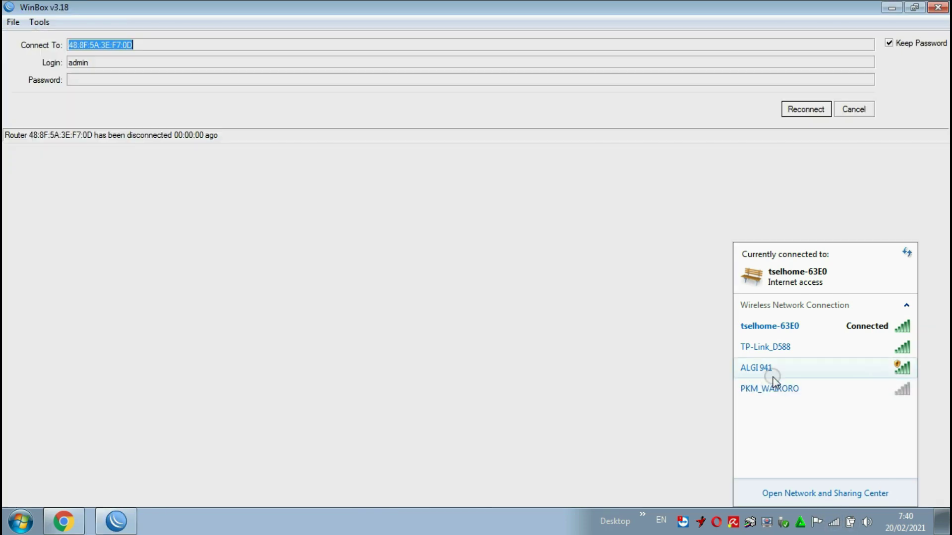
{"action": "mouse_move", "coordinate": [765, 379]}
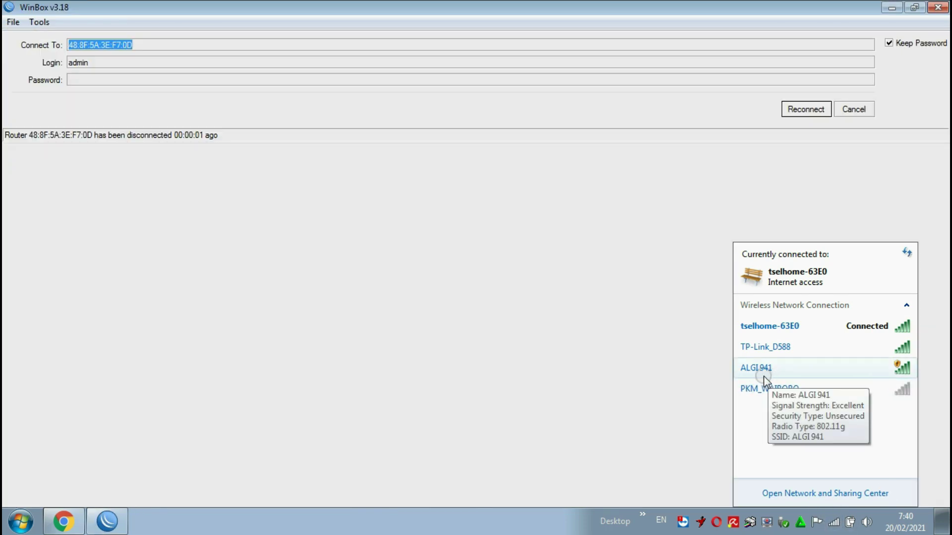
{"action": "left_click", "coordinate": [816, 375]}
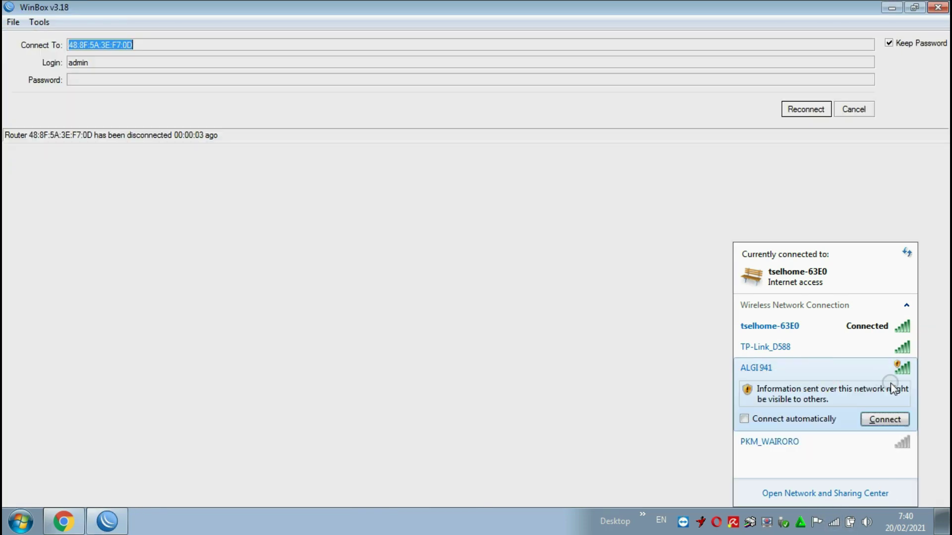
{"action": "left_click", "coordinate": [886, 421]}
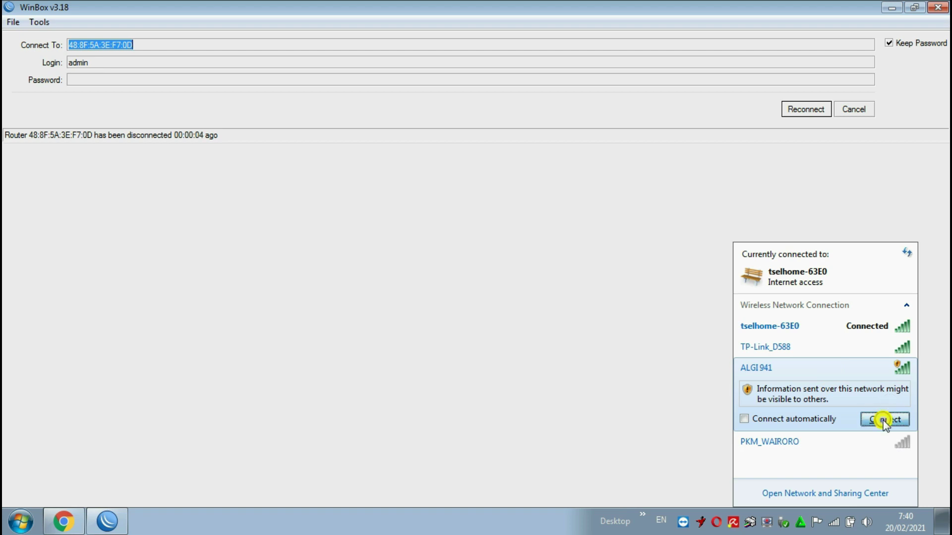
{"action": "left_click", "coordinate": [858, 117]}
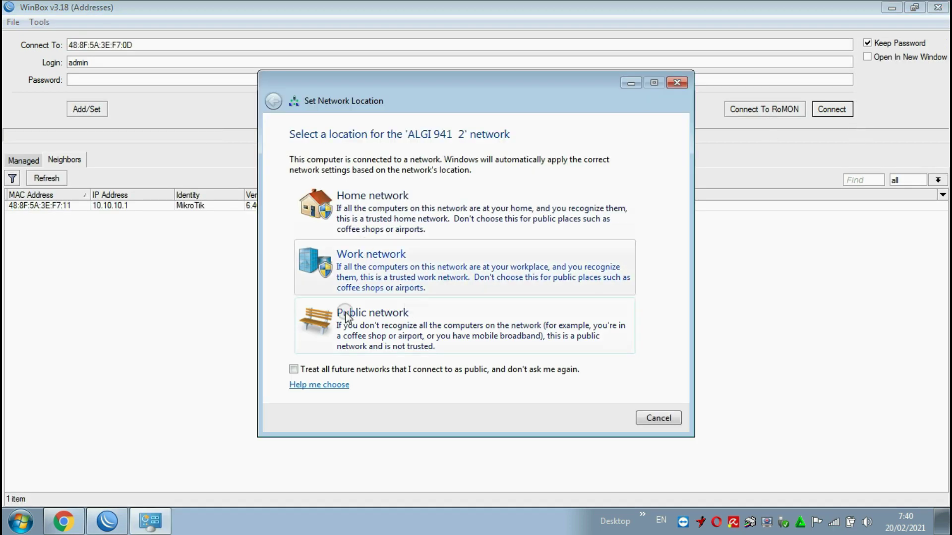
{"action": "left_click", "coordinate": [400, 342]}
{"action": "left_click", "coordinate": [652, 419]}
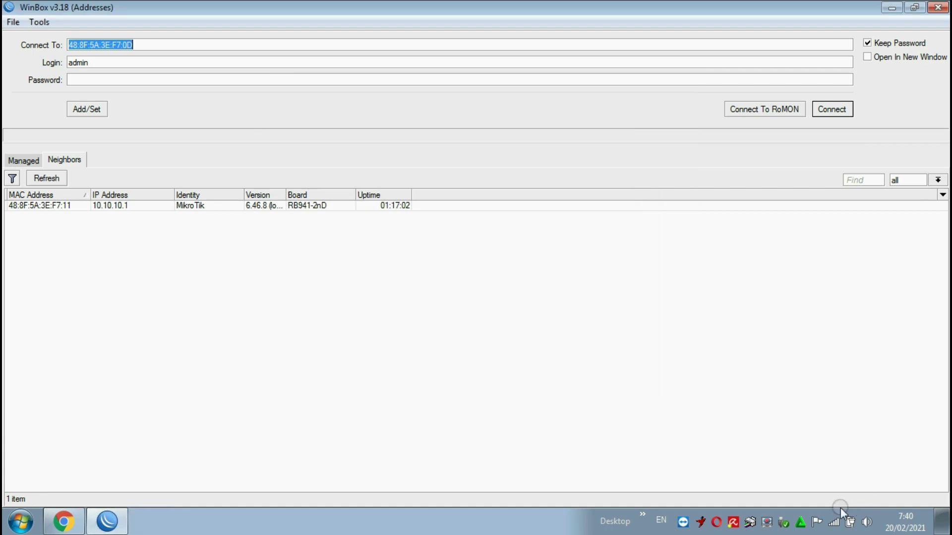
- Confirm the ALGI 941 connection, reconnect WinBox to the router, and minimize it
{"action": "left_click", "coordinate": [834, 522]}
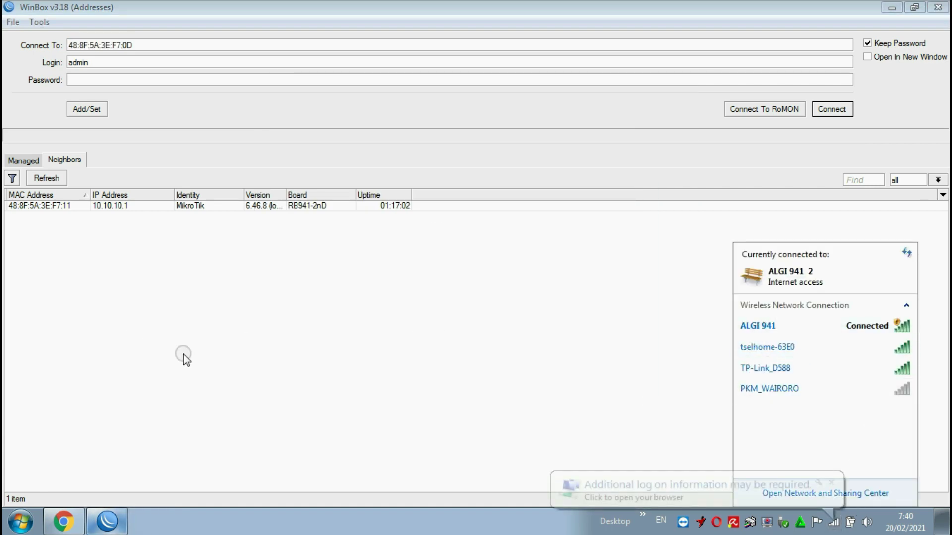
{"action": "left_click", "coordinate": [48, 205]}
{"action": "left_click", "coordinate": [833, 111]}
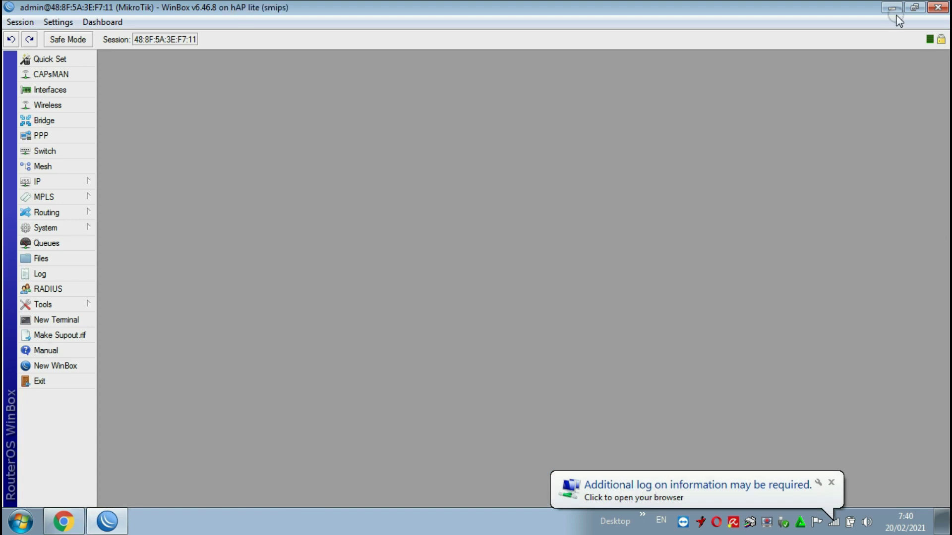
{"action": "left_click", "coordinate": [892, 9]}
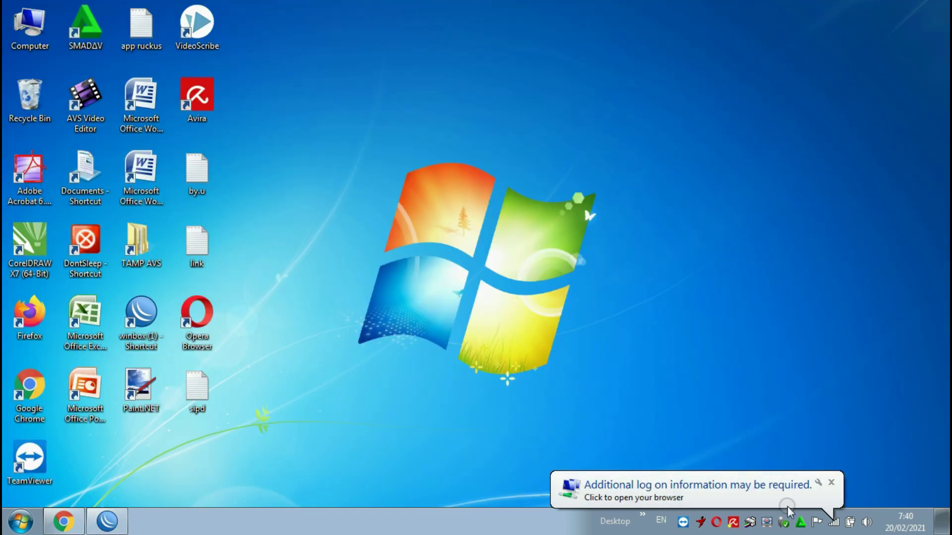
- Open Chrome maximized and browse to 10.10.10.1
{"action": "left_click", "coordinate": [635, 486]}
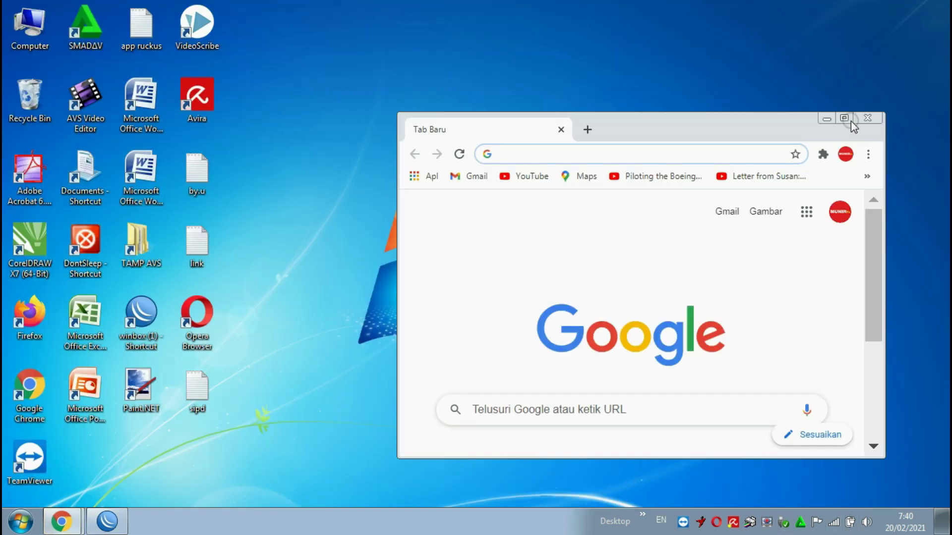
{"action": "left_click", "coordinate": [849, 120]}
{"action": "left_click", "coordinate": [308, 353]}
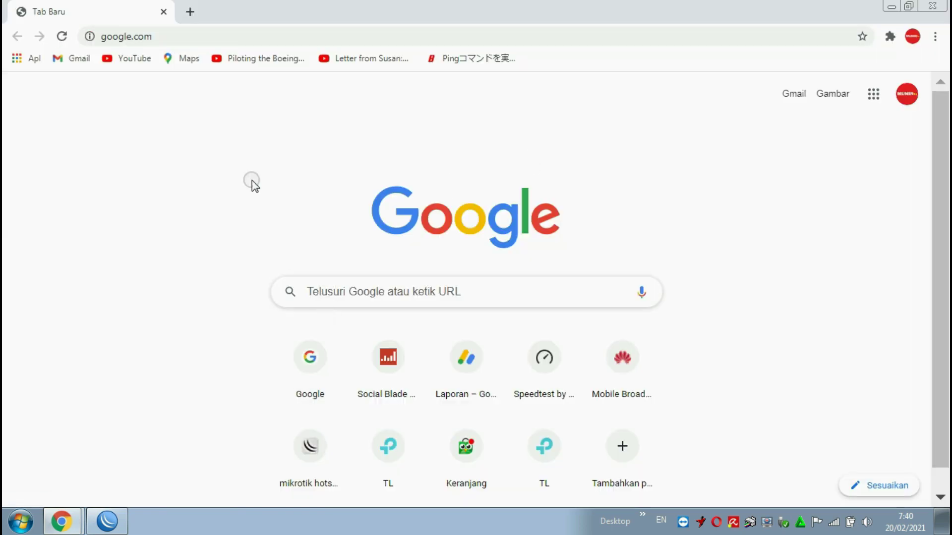
{"action": "left_click", "coordinate": [222, 43]}
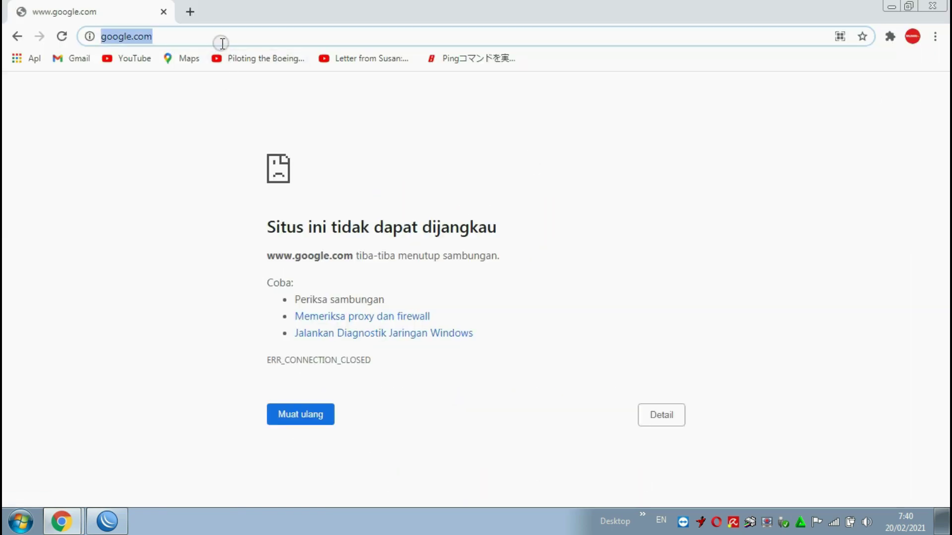
{"action": "type", "text": "10.10.10.1"}
{"action": "key", "text": "Return"}
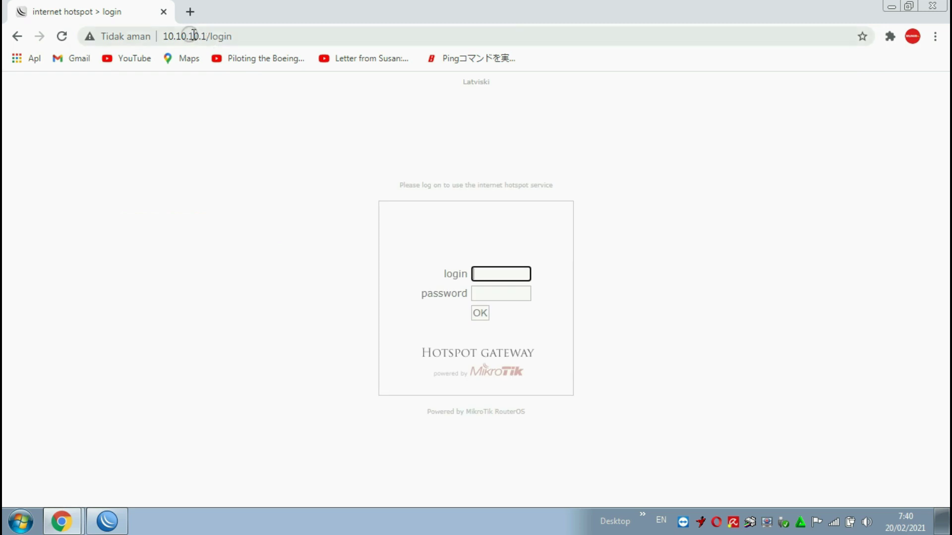
- Log in to the hotspot page as user1 with its password and dismiss the warning
{"action": "left_click", "coordinate": [496, 292]}
{"action": "left_click", "coordinate": [497, 275]}
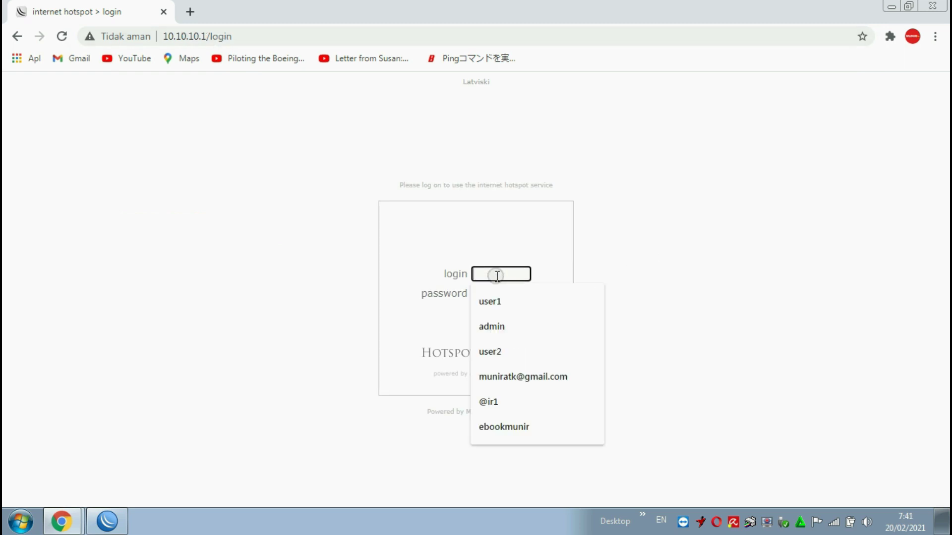
{"action": "left_click", "coordinate": [490, 298]}
{"action": "left_click", "coordinate": [494, 292]}
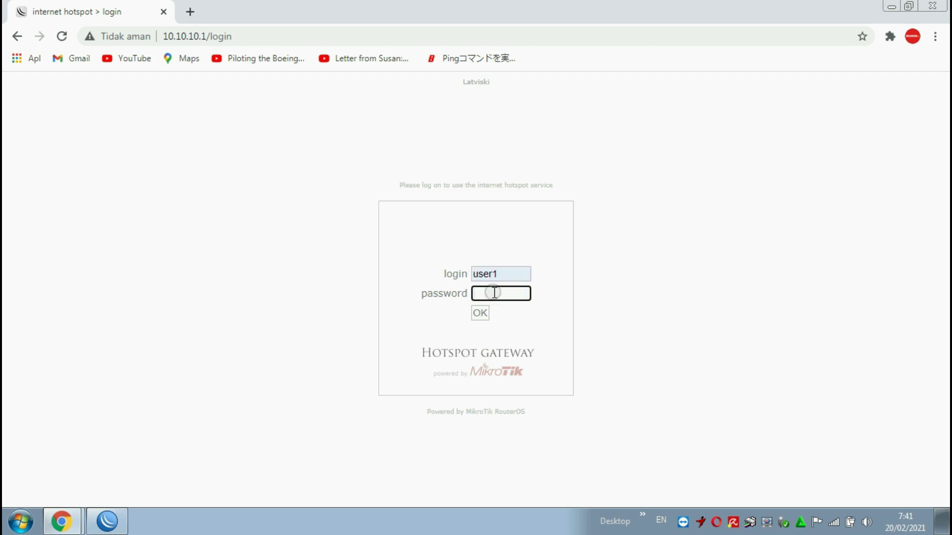
{"action": "type", "text": "123"}
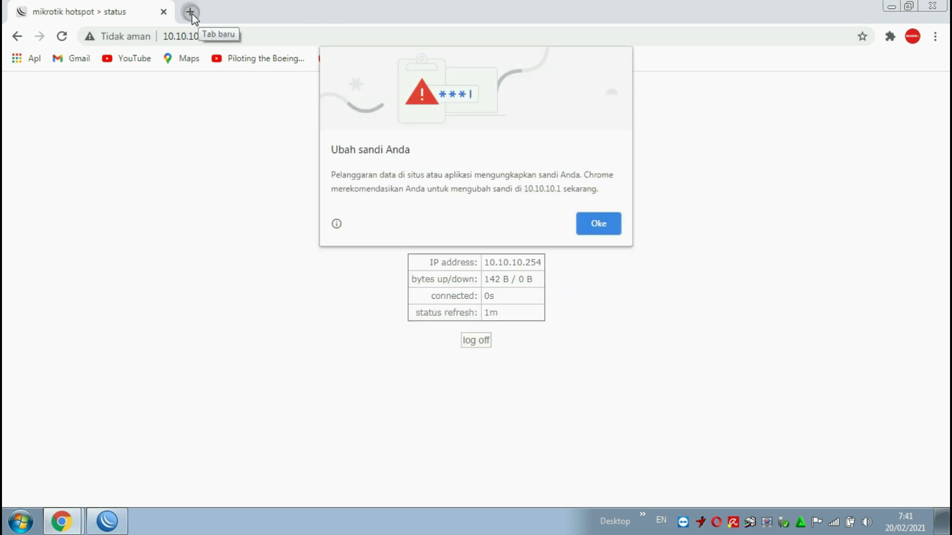
{"action": "left_click", "coordinate": [605, 224]}
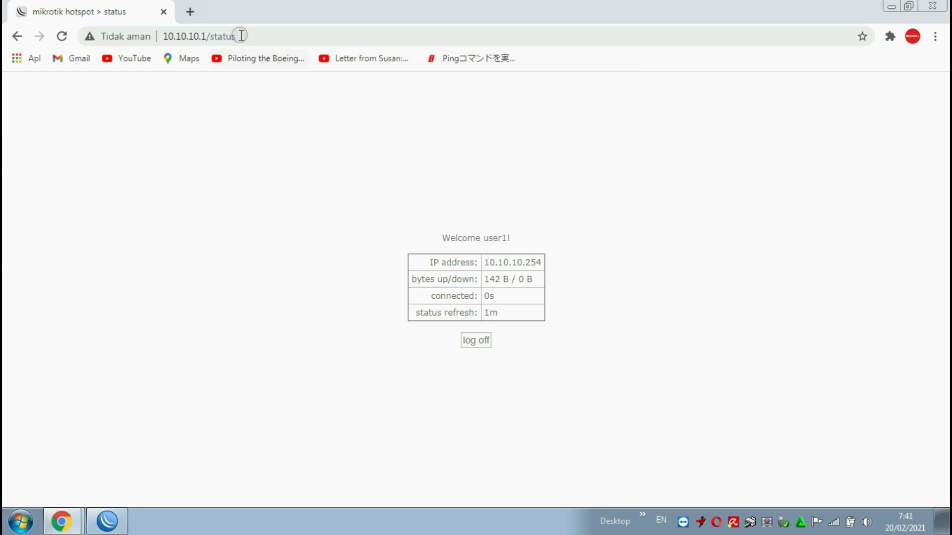
{"action": "left_click", "coordinate": [195, 13]}
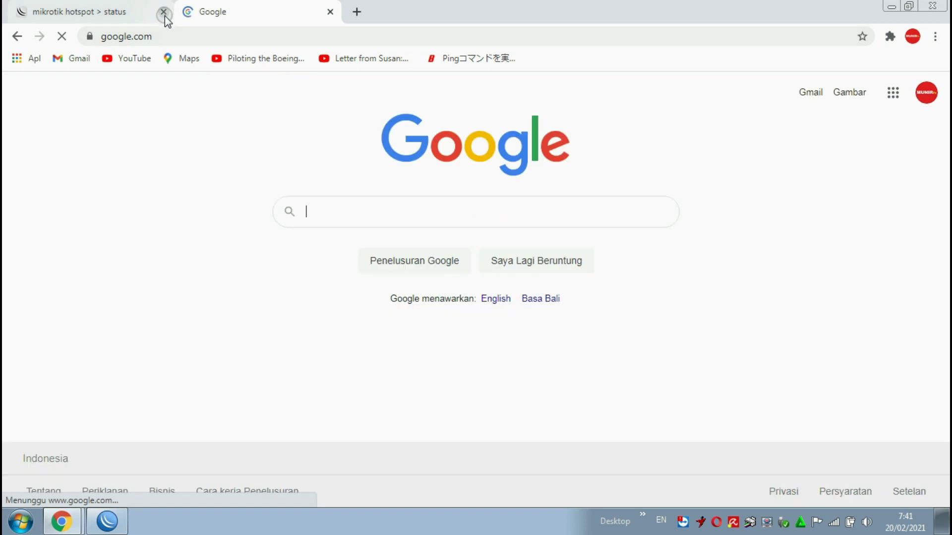
- Close the hotspot status tab, confirm the Wi-Fi connection, and open YouTube from Google apps
{"action": "left_click", "coordinate": [164, 12]}
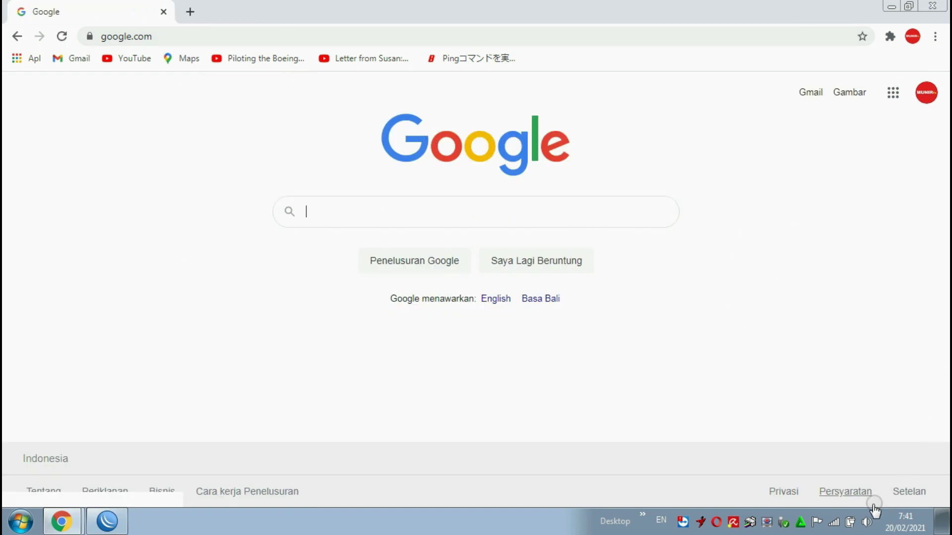
{"action": "left_click", "coordinate": [834, 521]}
{"action": "mouse_move", "coordinate": [759, 332]}
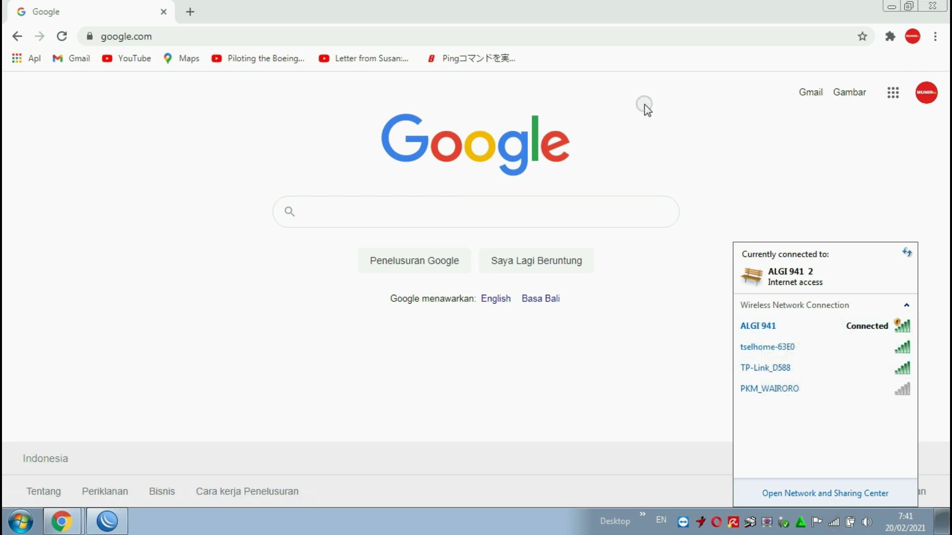
{"action": "left_click", "coordinate": [893, 93]}
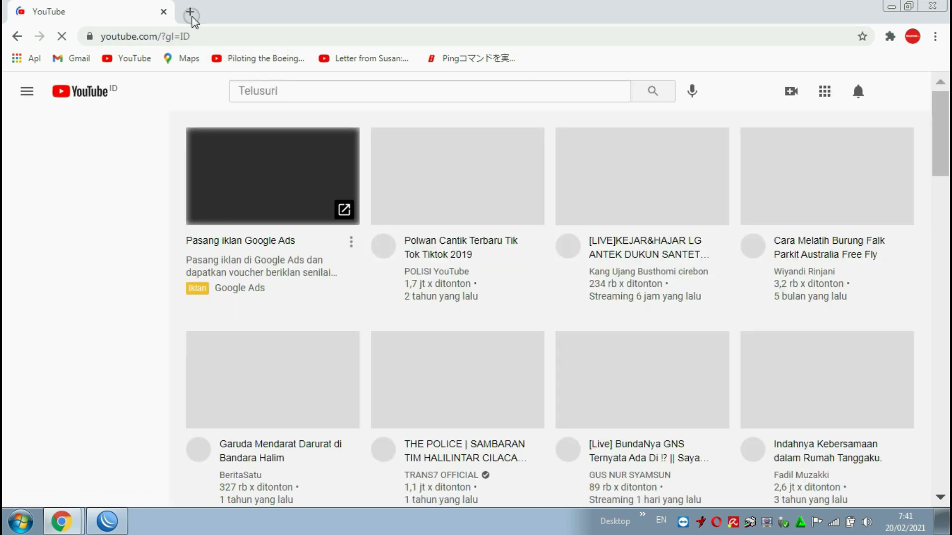
- In a new tab, search 'spee' to load speedtest.net, closing the YouTube tab
{"action": "left_click", "coordinate": [190, 14]}
{"action": "left_click", "coordinate": [163, 12]}
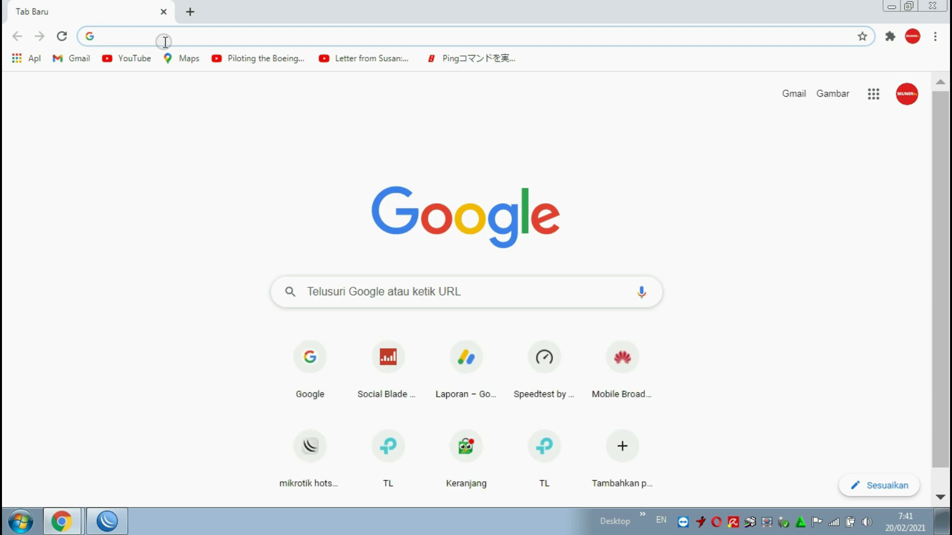
{"action": "type", "text": "speedtest.net"}
{"action": "key", "text": "Return"}
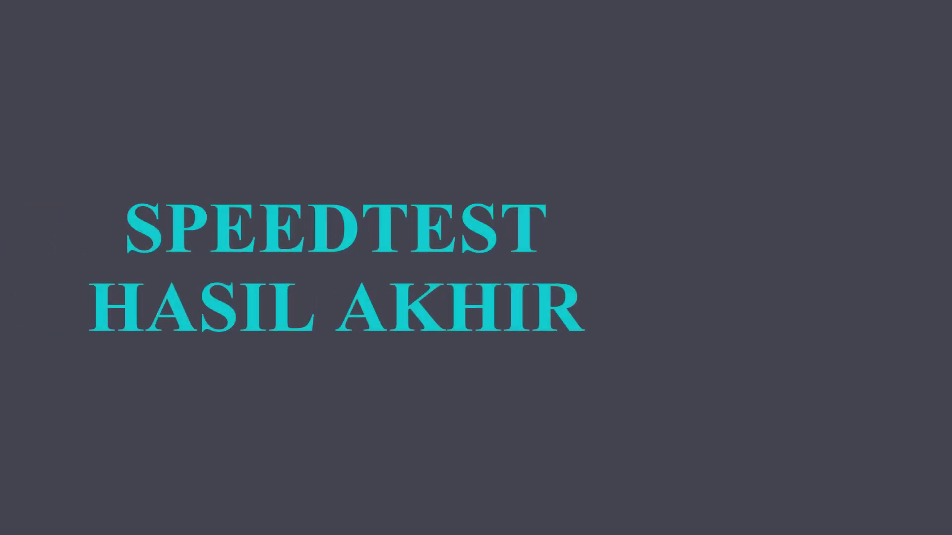